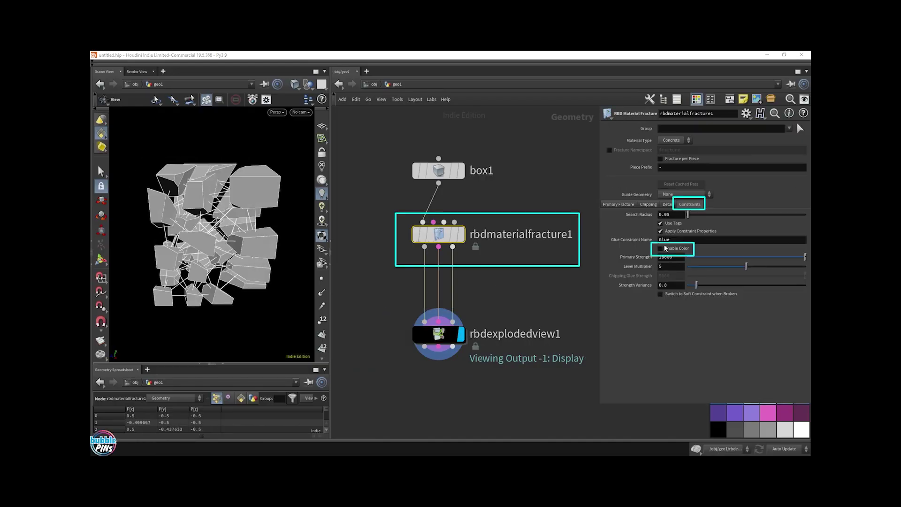
# Enable constraint color on rbdmaterialfracture1, set it to red (1, 0, 0), and display that node's output.
pyautogui.click(664, 247)
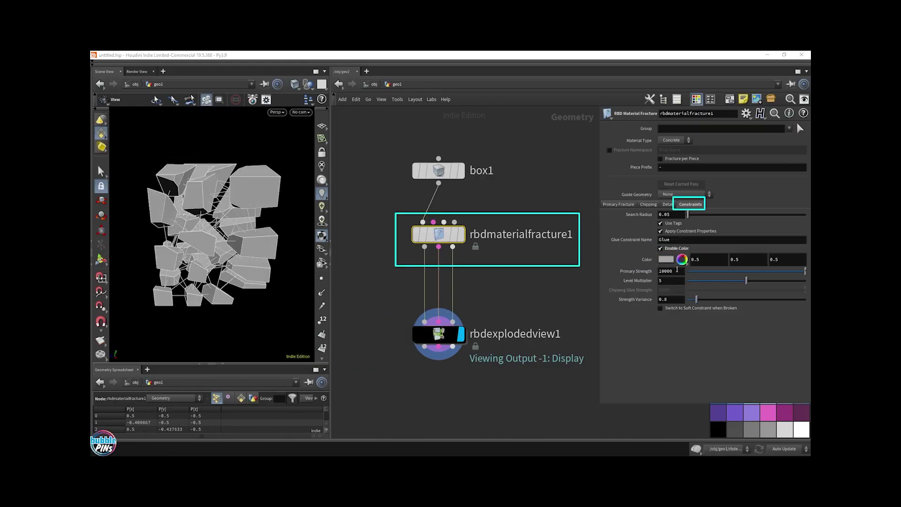
pyautogui.click(666, 259)
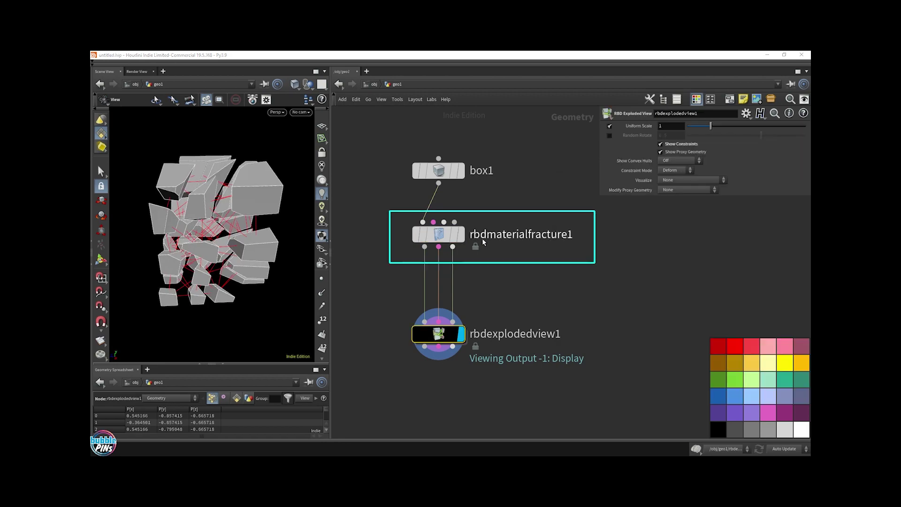
pyautogui.click(438, 234)
pyautogui.click(462, 234)
pyautogui.moveTo(211, 241); pyautogui.dragTo(242, 241)
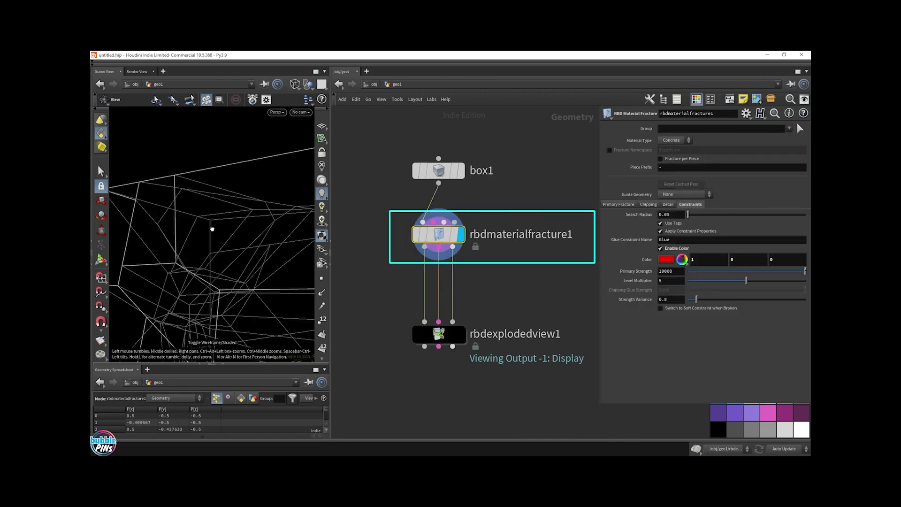
pyautogui.press('Tab')
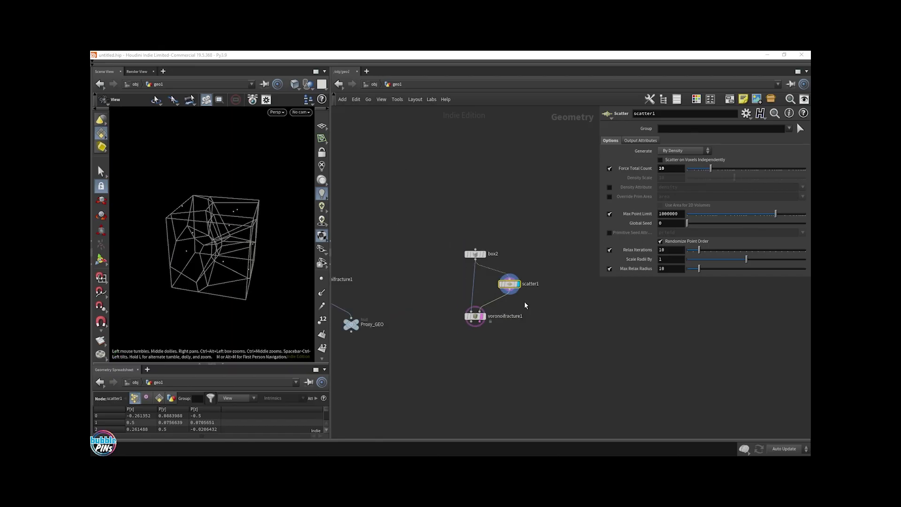
# Add a Scatter node on box1 with a total count of 10 and wire it into rbdmaterialfracture1's fourth input.
pyautogui.scroll(3, 555, 331)
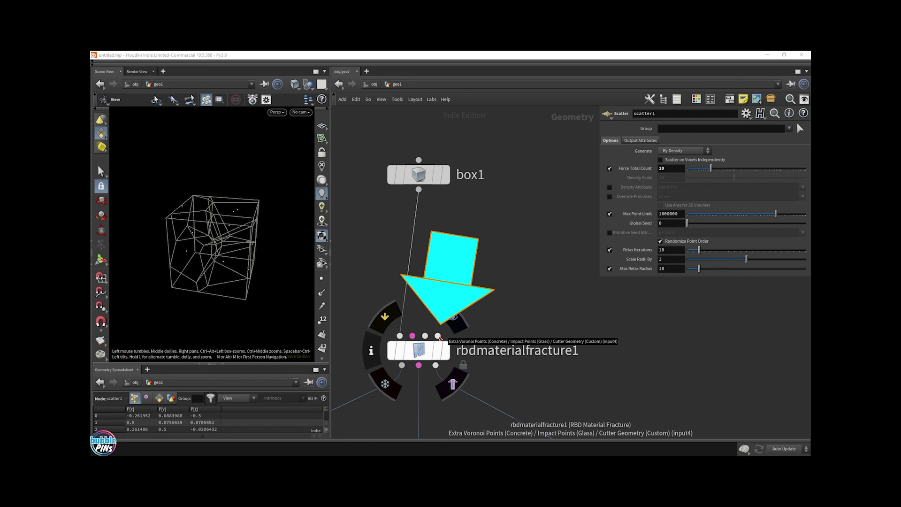
pyautogui.press('Tab')
pyautogui.write('scatter')
pyautogui.press('Return')
pyautogui.click(526, 267)
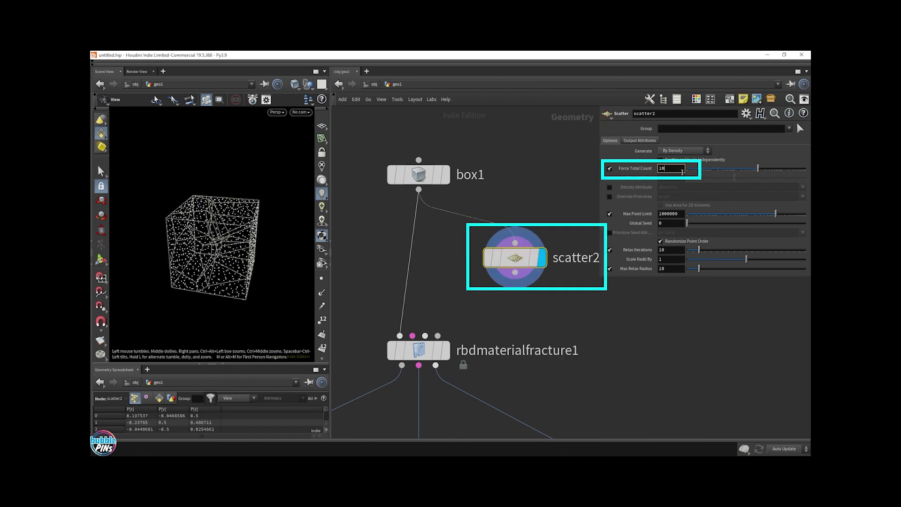
pyautogui.moveTo(515, 272); pyautogui.dragTo(438, 335)
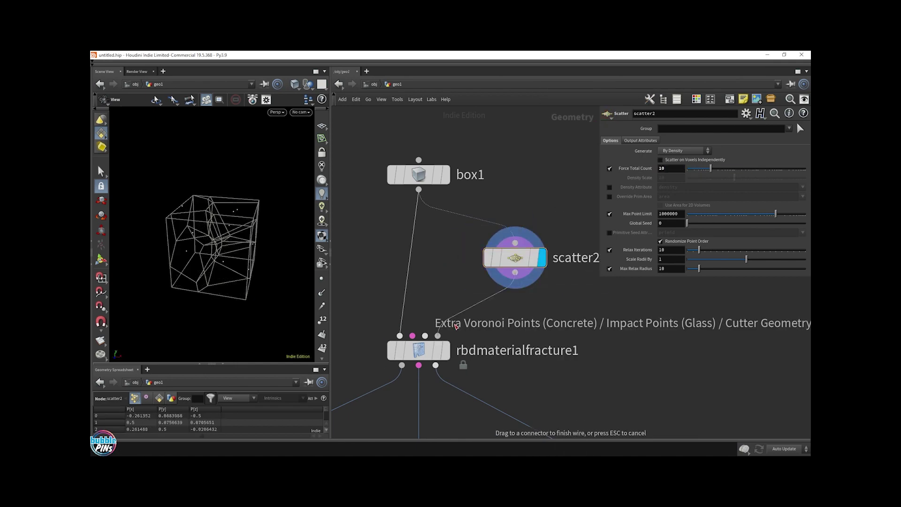
pyautogui.click(445, 350)
pyautogui.click(619, 204)
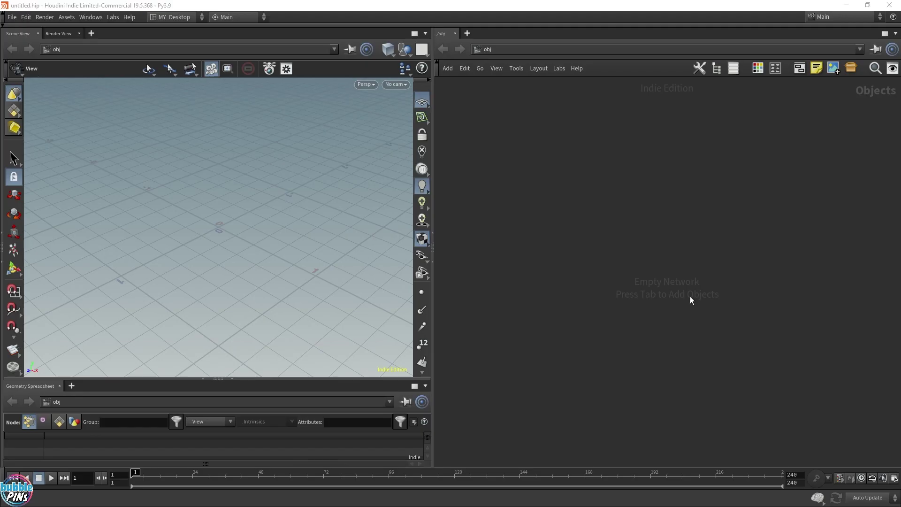
# Create a Geometry object in the empty scene and add a Box node inside it.
pyautogui.click(569, 187)
pyautogui.press('Tab')
pyautogui.write('geo')
pyautogui.press('Return')
pyautogui.click(590, 220)
pyautogui.press('Tab')
pyautogui.write('box')
pyautogui.press('Return')
pyautogui.click(550, 201)
# Widen the network editor and collapse the timeline and main menu bar to free up workspace.
pyautogui.moveTo(432, 188); pyautogui.dragTo(300, 187)
pyautogui.click(3, 470)
pyautogui.click(2, 13)
pyautogui.scroll(-1, 470, 118)
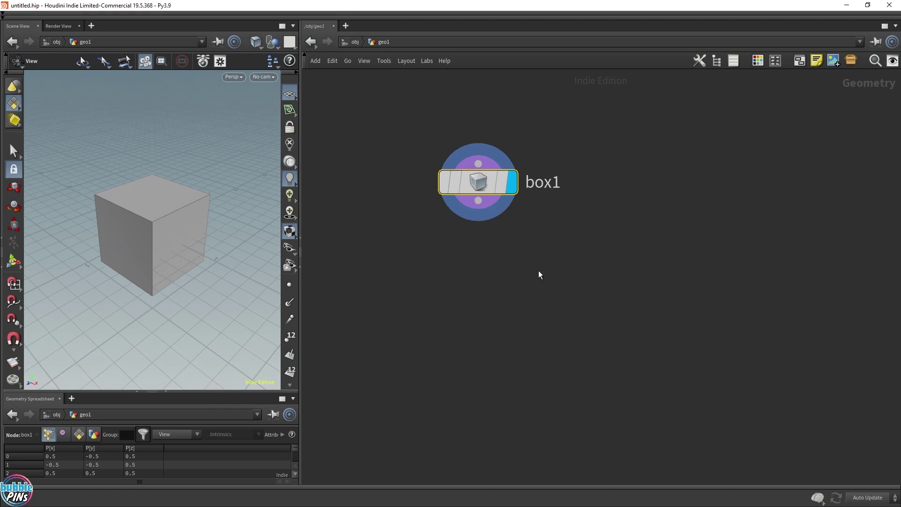
# Add an RBD Material Fracture node below box1.
pyautogui.press('Tab')
pyautogui.write('rbd')
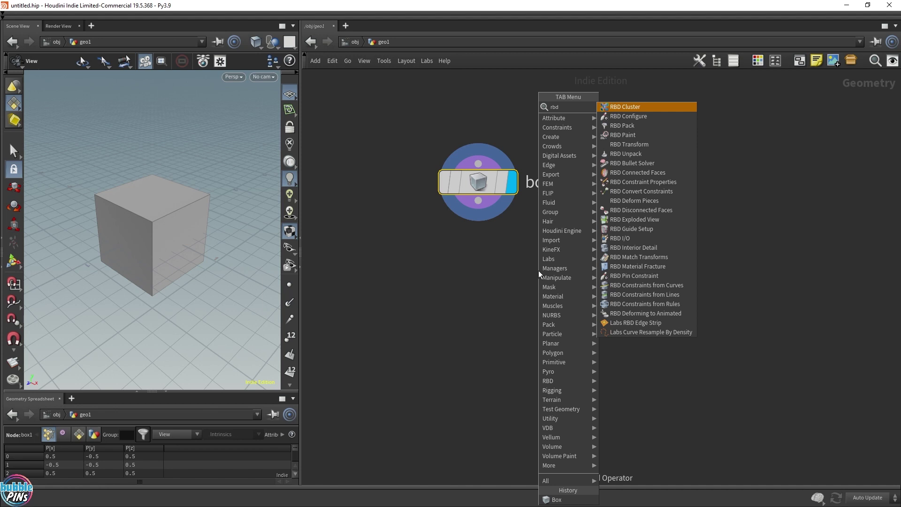
pyautogui.press('Down')
pyautogui.press('Down')
pyautogui.press('Down')
pyautogui.press('Down')
pyautogui.press('Down')
pyautogui.press('Down')
pyautogui.press('Down')
pyautogui.press('Down')
pyautogui.press('Down')
pyautogui.press('Down')
pyautogui.press('Down')
pyautogui.press('Down')
pyautogui.press('Down')
pyautogui.press('Down')
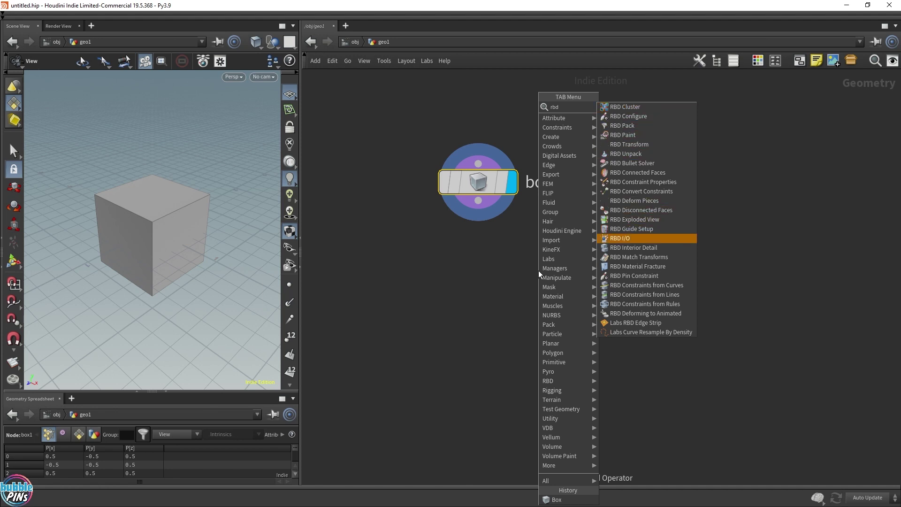
pyautogui.press('Down')
pyautogui.press('Down')
pyautogui.press('Down')
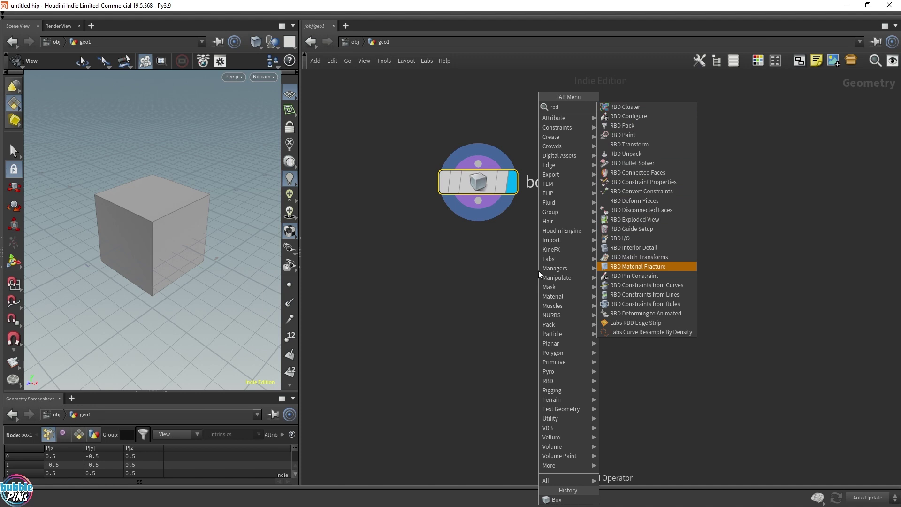
pyautogui.press('Return')
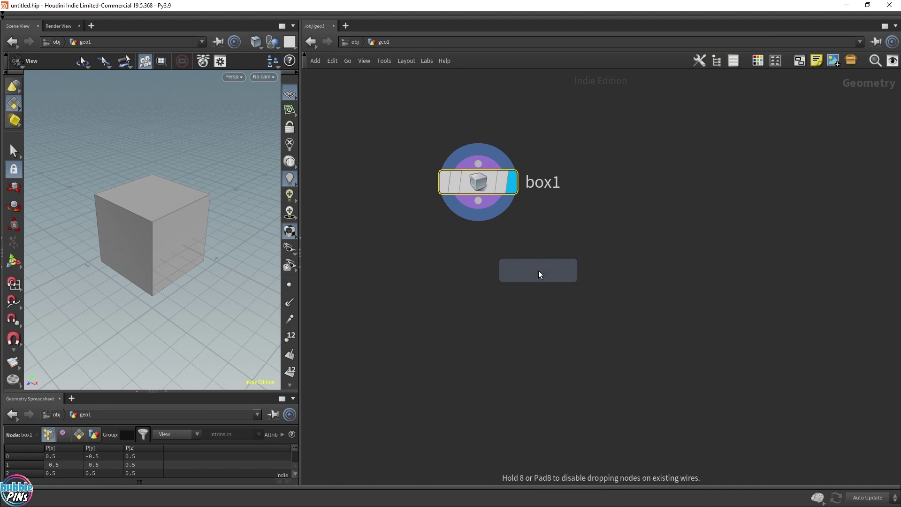
pyautogui.click(480, 281)
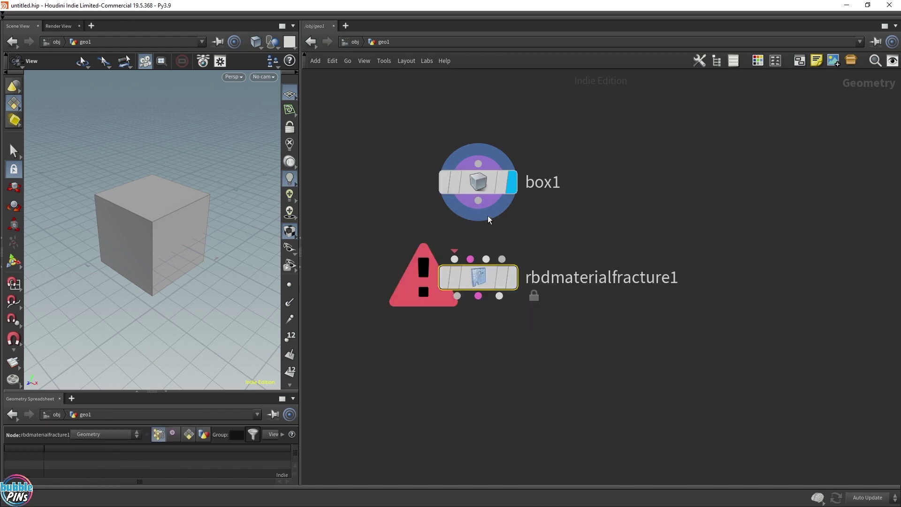
# Wire box1 into rbdmaterialfracture1's first input and display that node with the parameter overlay shown in the network.
pyautogui.moveTo(479, 201); pyautogui.dragTo(454, 259)
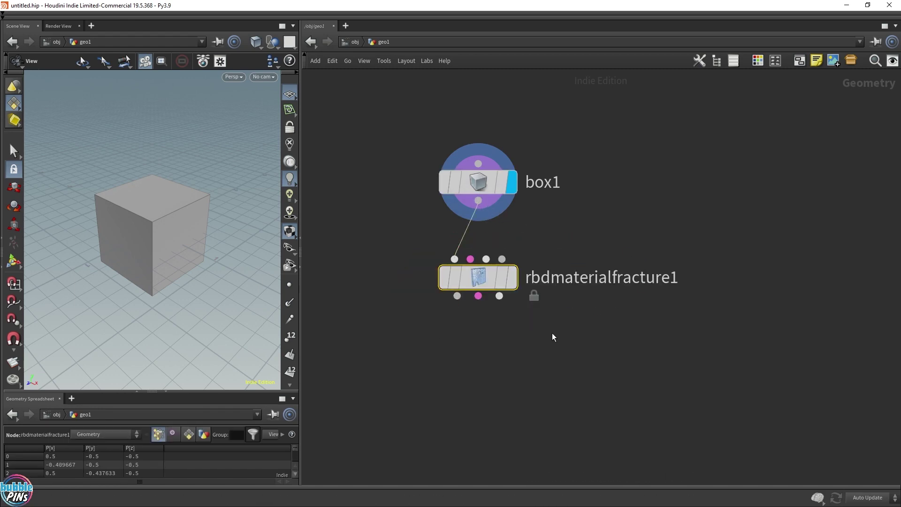
pyautogui.click(513, 288)
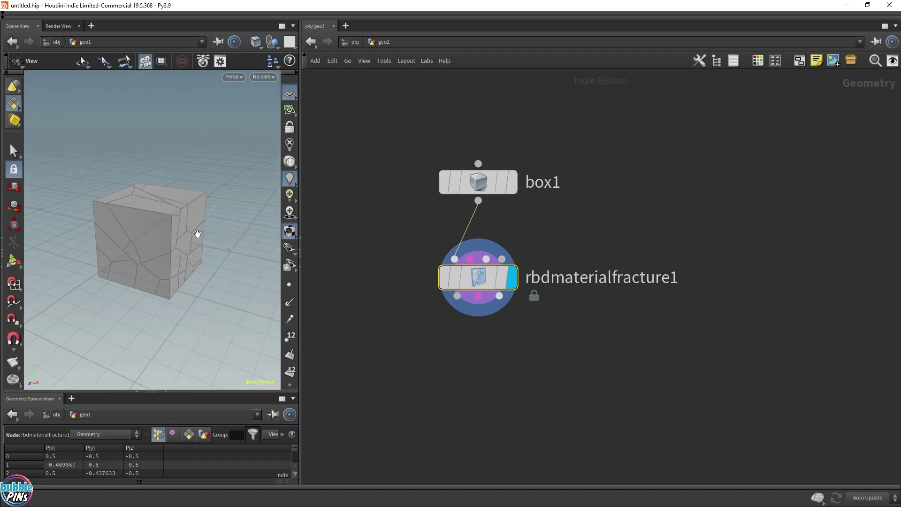
pyautogui.press('p')
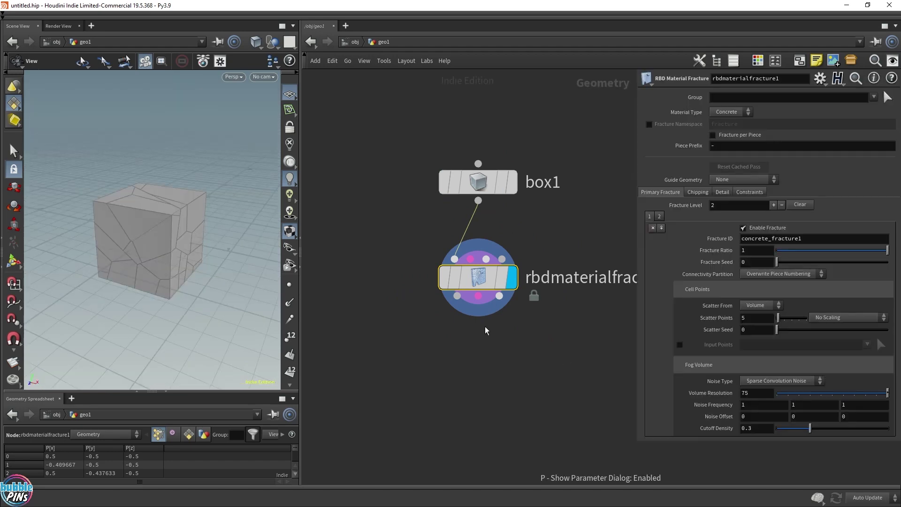
pyautogui.scroll(-1, 553, 344)
pyautogui.moveTo(549, 344); pyautogui.dragTo(494, 299, button='middle')
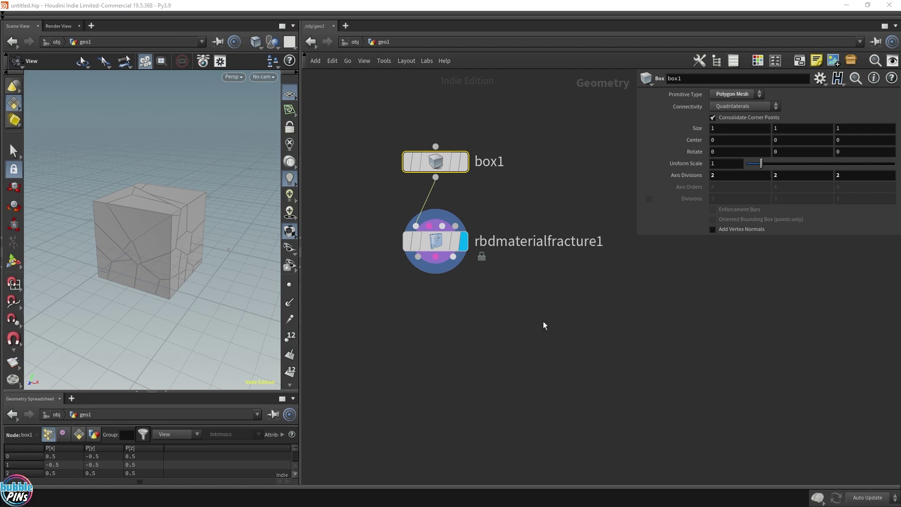
# Add an Exploded View node fed by the material fracture's geometry output and display the separated pieces.
pyautogui.press('Tab')
pyautogui.write('explod')
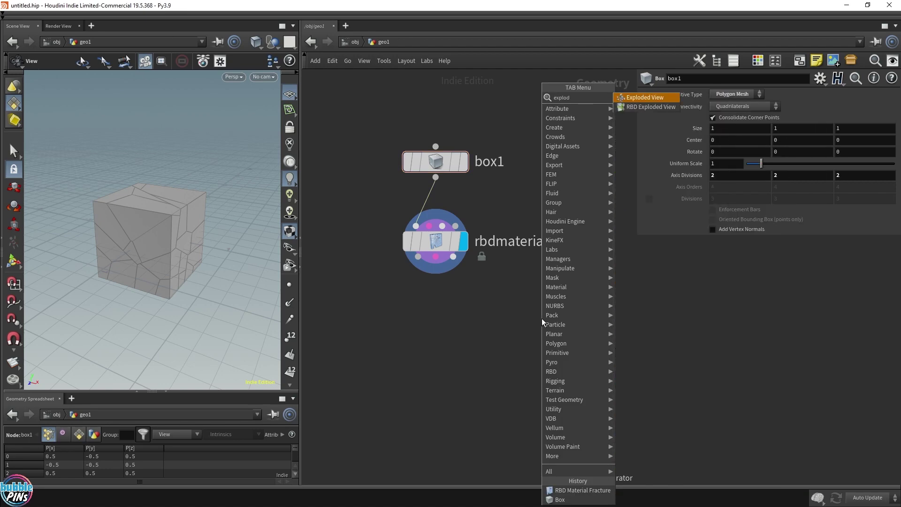
pyautogui.press('Return')
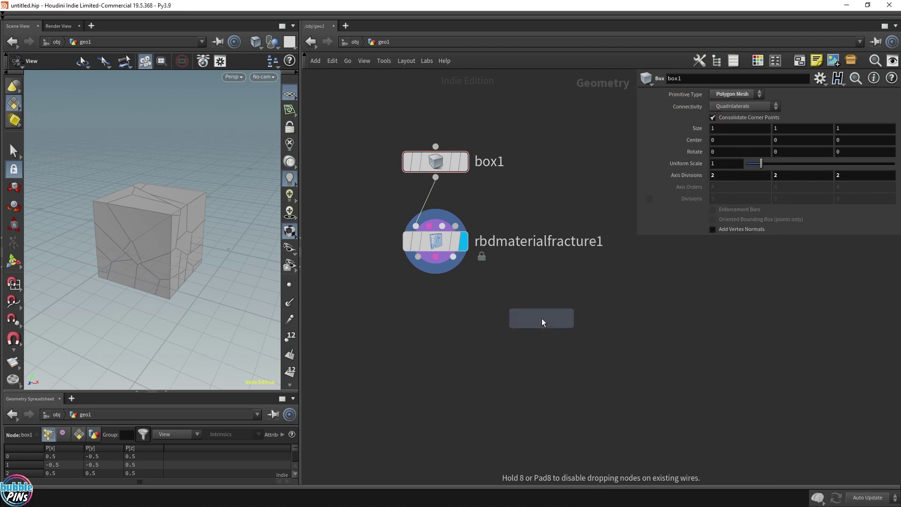
pyautogui.click(542, 322)
pyautogui.moveTo(542, 302); pyautogui.dragTo(421, 259)
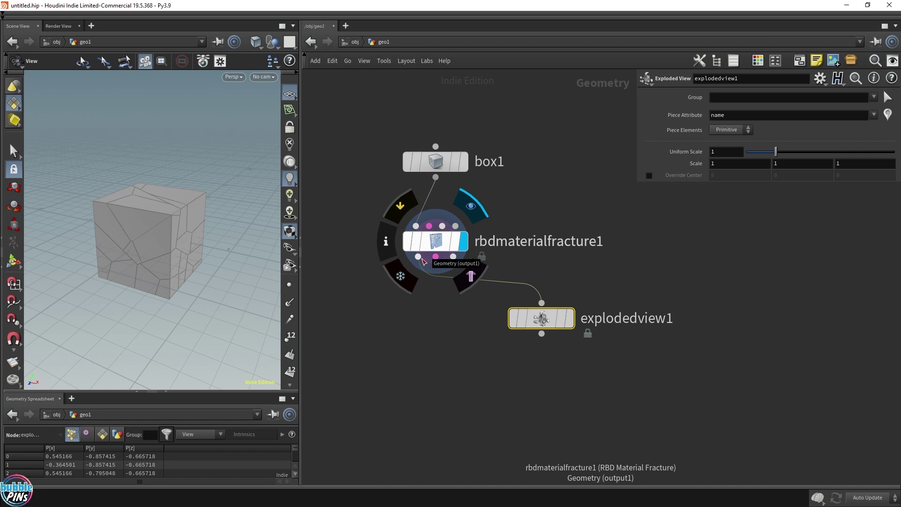
pyautogui.click(570, 319)
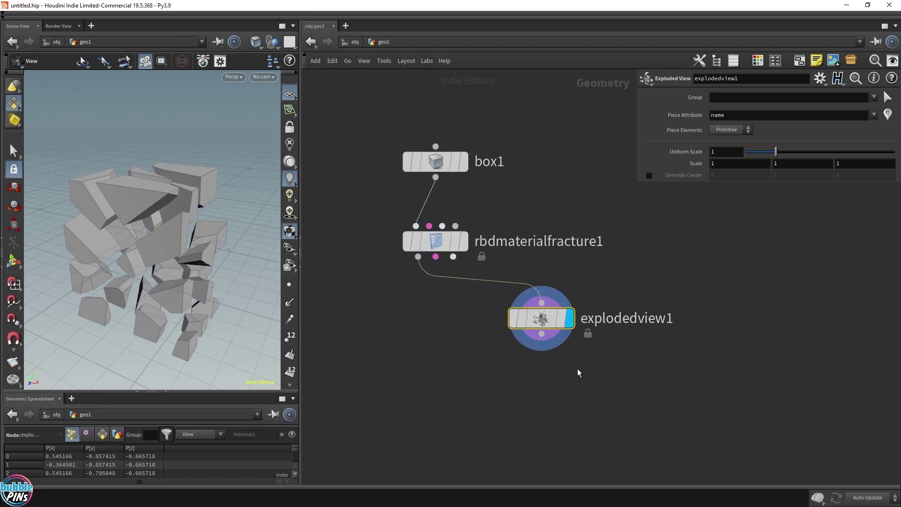
pyautogui.moveTo(188, 237); pyautogui.dragTo(198, 240)
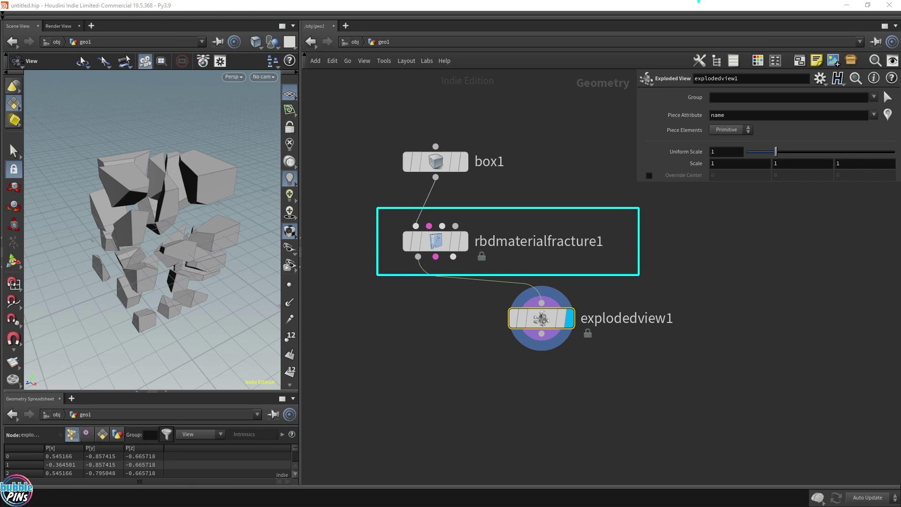
# Examine the Constraints settings of rbdmaterialfracture1.
pyautogui.click(436, 241)
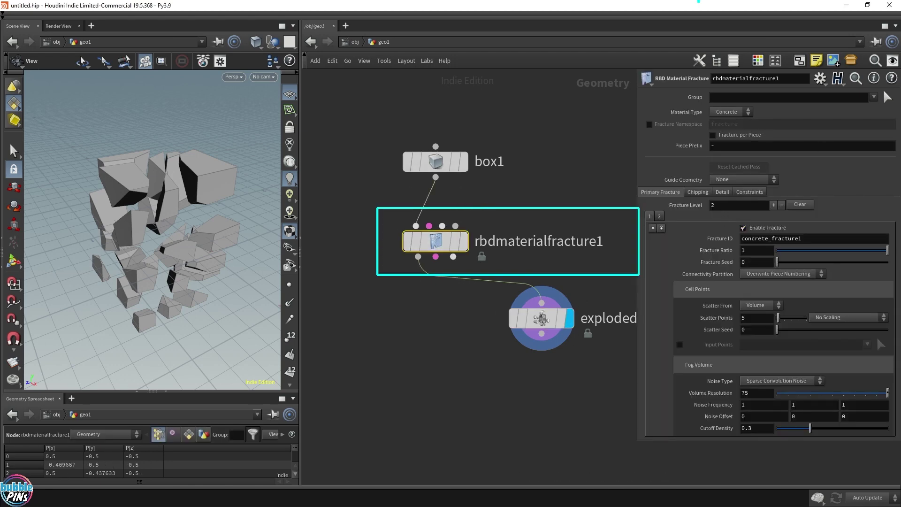
pyautogui.click(760, 194)
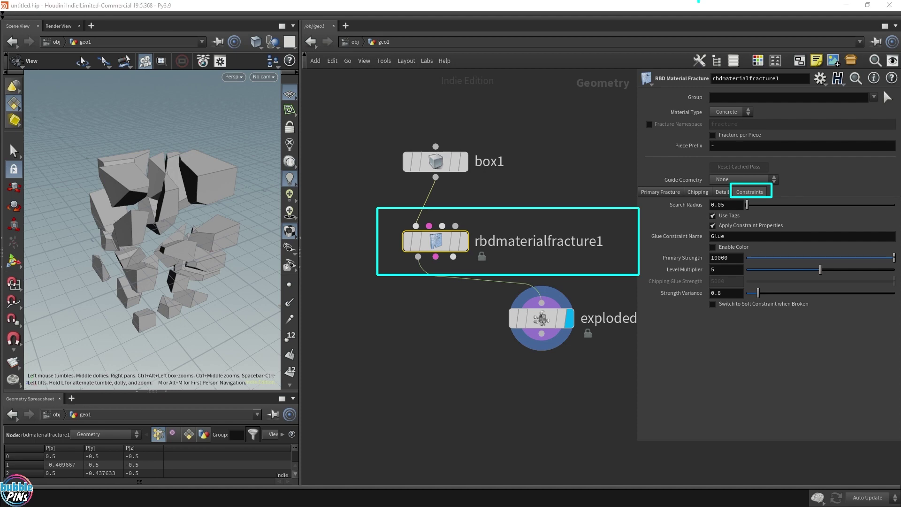
# Replace the Exploded View node with an RBD Exploded View wired to all three outputs of the material fracture.
pyautogui.click(541, 320)
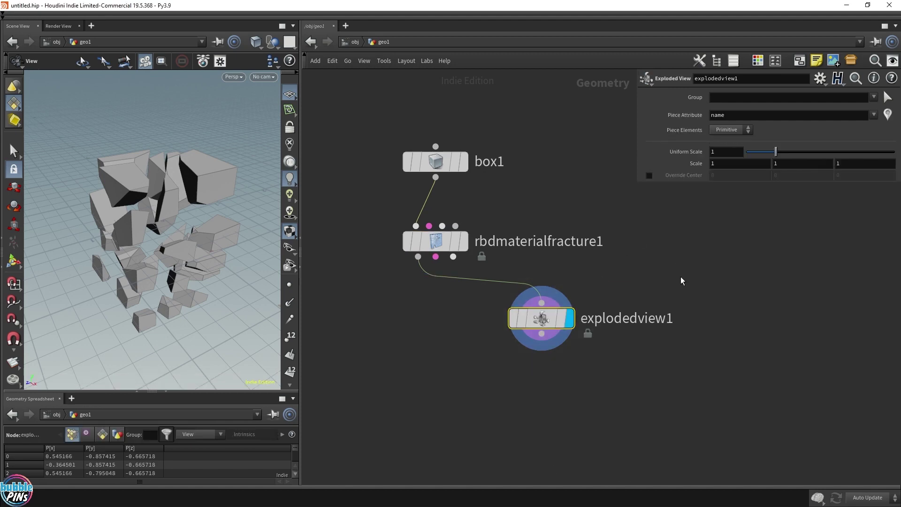
pyautogui.press('Delete')
pyautogui.press('Tab')
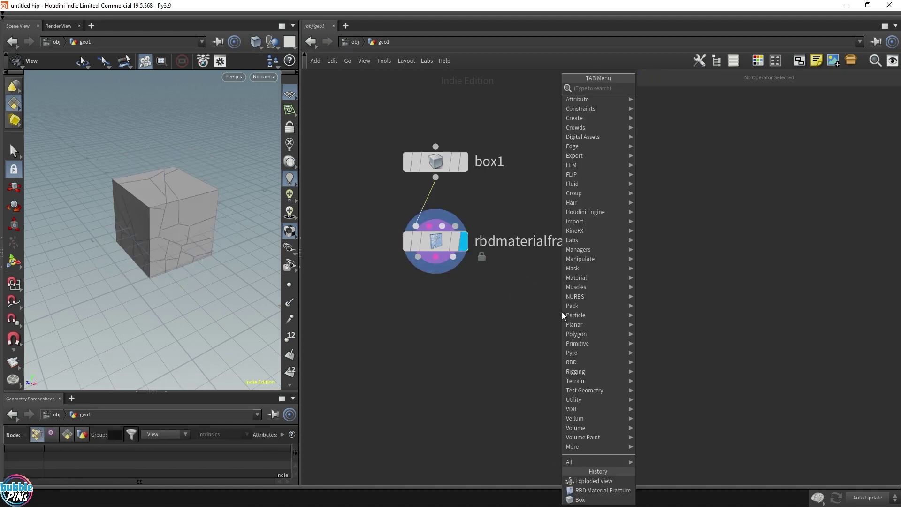
pyautogui.write('rbdex')
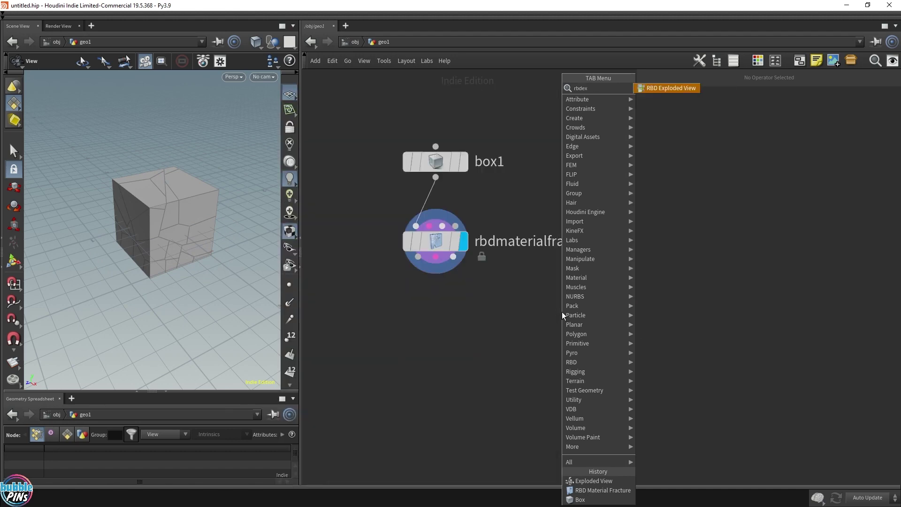
pyautogui.press('Return')
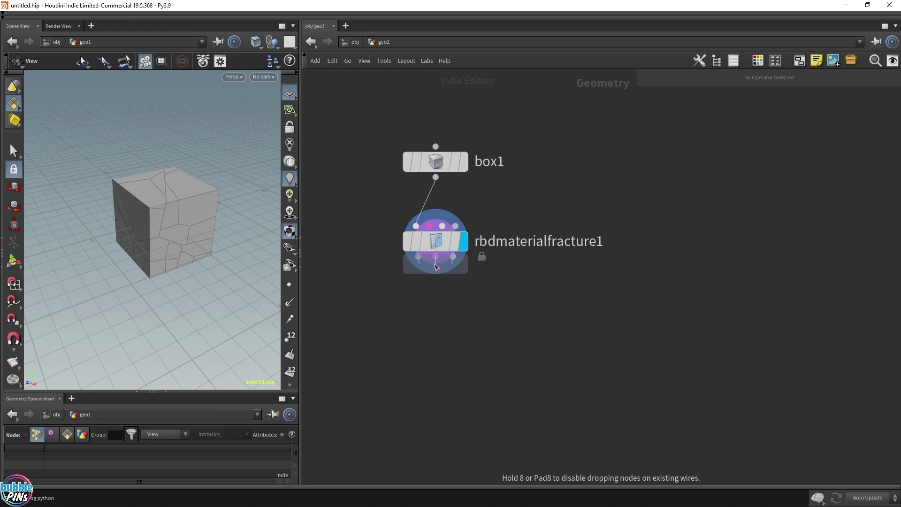
pyautogui.click(440, 276)
# Position and display the RBD Exploded View node below the material fracture, and color the node black.
pyautogui.moveTo(441, 305); pyautogui.dragTo(441, 342)
pyautogui.click(464, 343)
pyautogui.press('c')
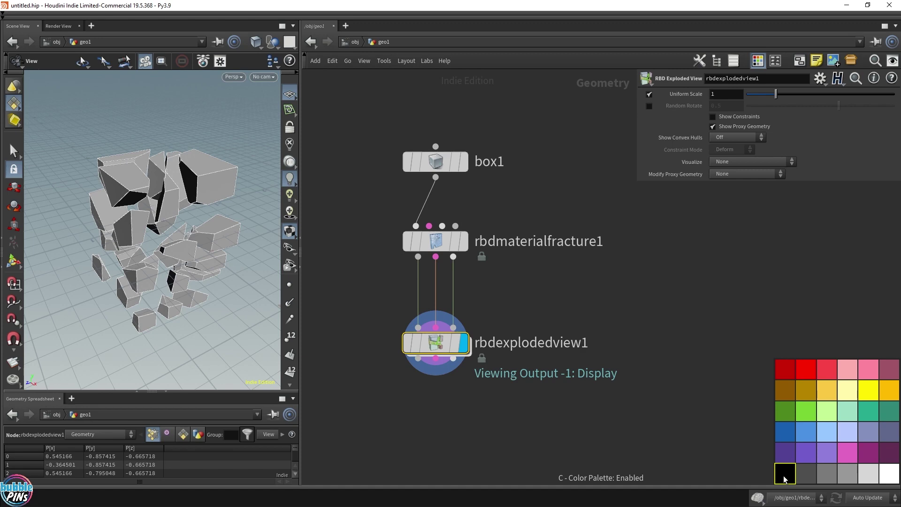
pyautogui.click(784, 476)
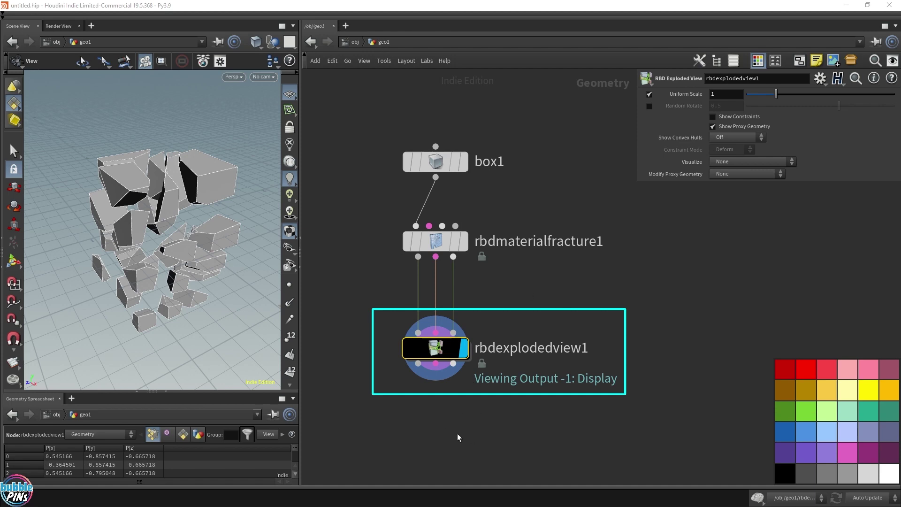
# Add an RBD Bullet Solver node below rbdexplodedview1.
pyautogui.press('Tab')
pyautogui.write('rbdbul')
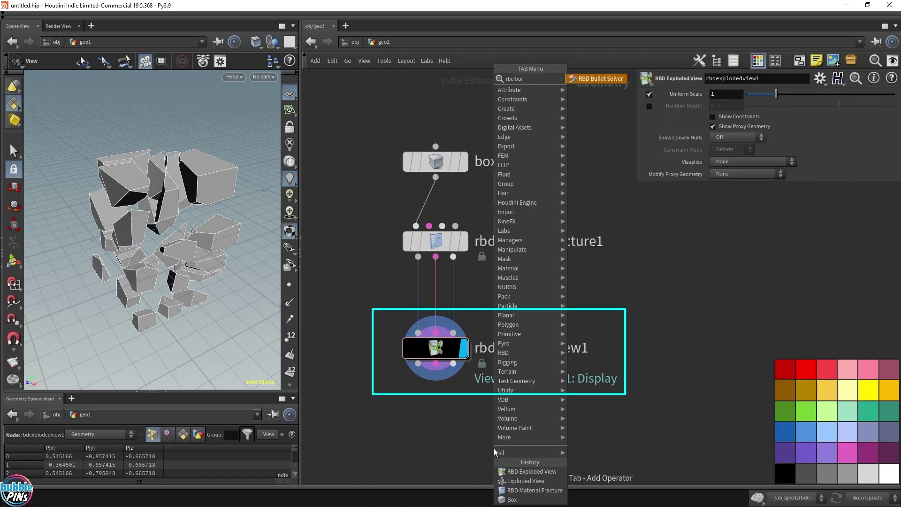
pyautogui.press('Return')
pyautogui.click(436, 452)
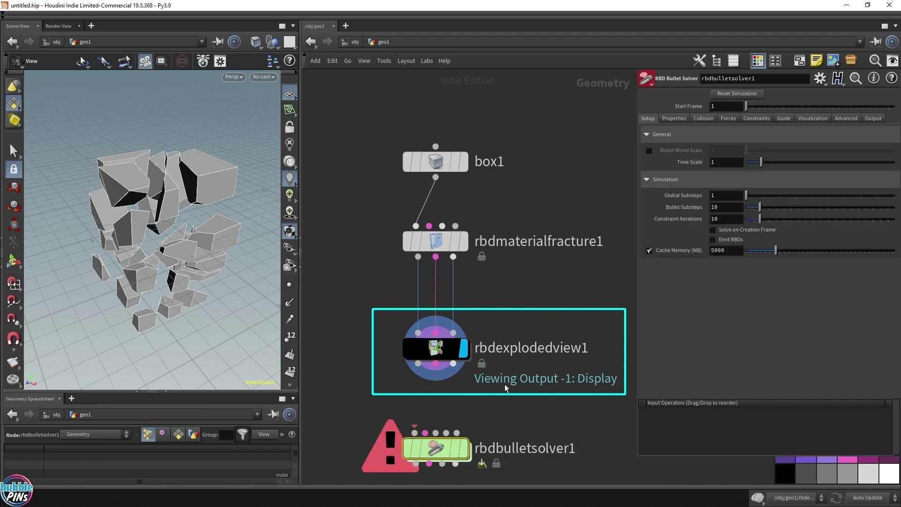
# Move rbdexplodedview1 off to the side of the main node chain.
pyautogui.click(432, 352)
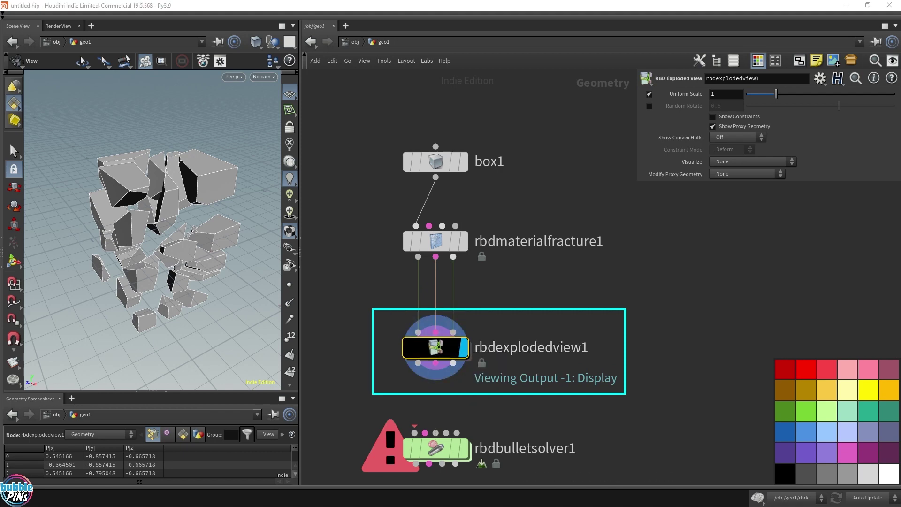
pyautogui.moveTo(434, 349); pyautogui.dragTo(453, 357)
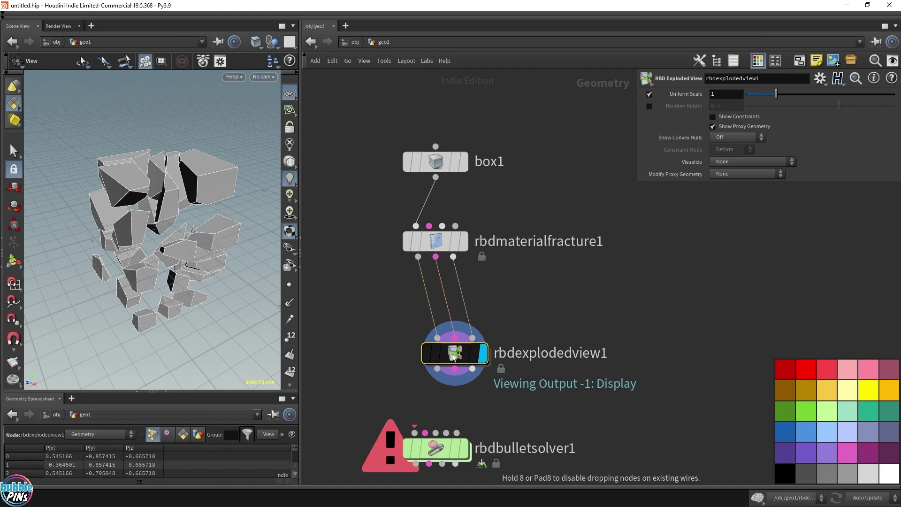
pyautogui.moveTo(453, 357); pyautogui.dragTo(595, 341)
# Wire the material fracture's three outputs into the first three inputs of the RBD Bullet Solver.
pyautogui.moveTo(418, 256); pyautogui.dragTo(414, 432)
pyautogui.click(437, 245)
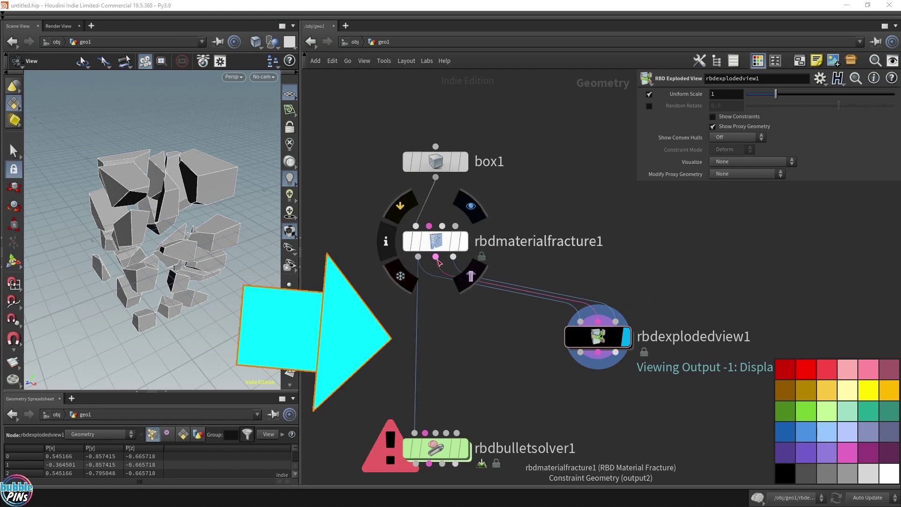
pyautogui.moveTo(435, 257); pyautogui.dragTo(425, 437)
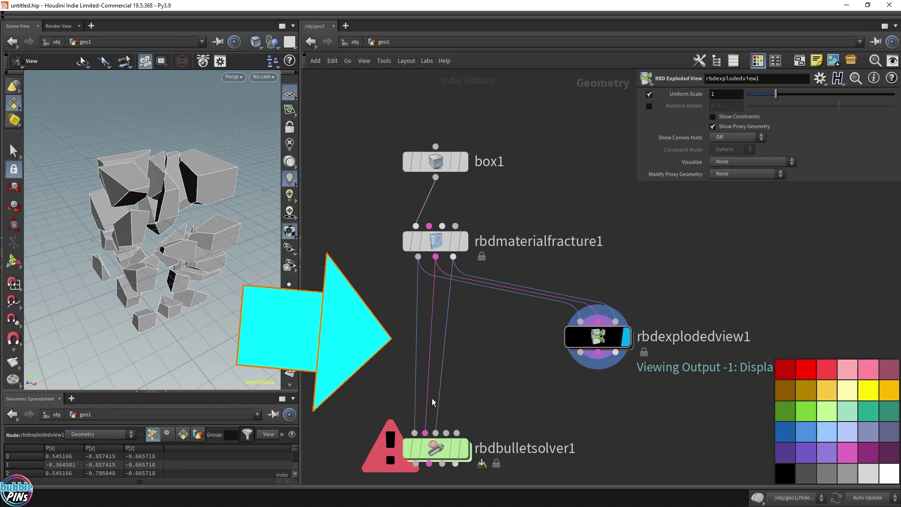
# Disconnect rbdexplodedview1 and rewire the material fracture's three outputs into its three inputs.
pyautogui.moveTo(446, 455)
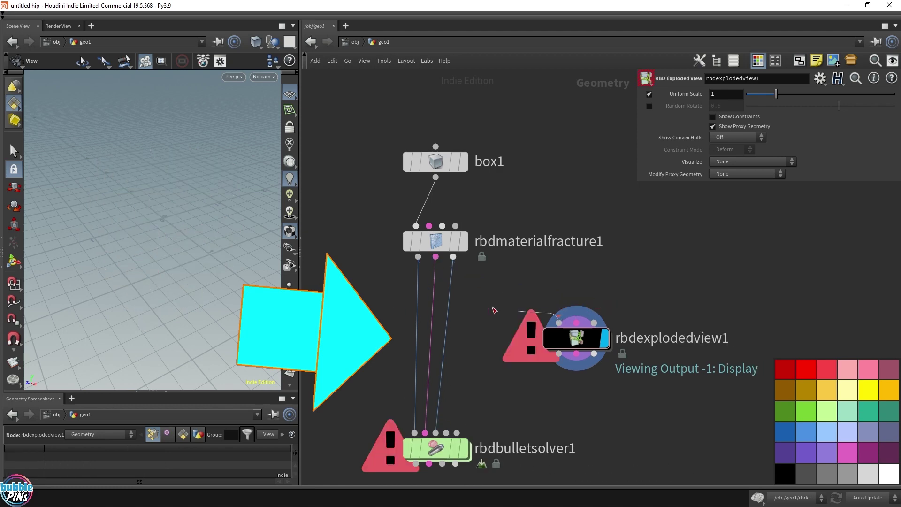
pyautogui.click(418, 257)
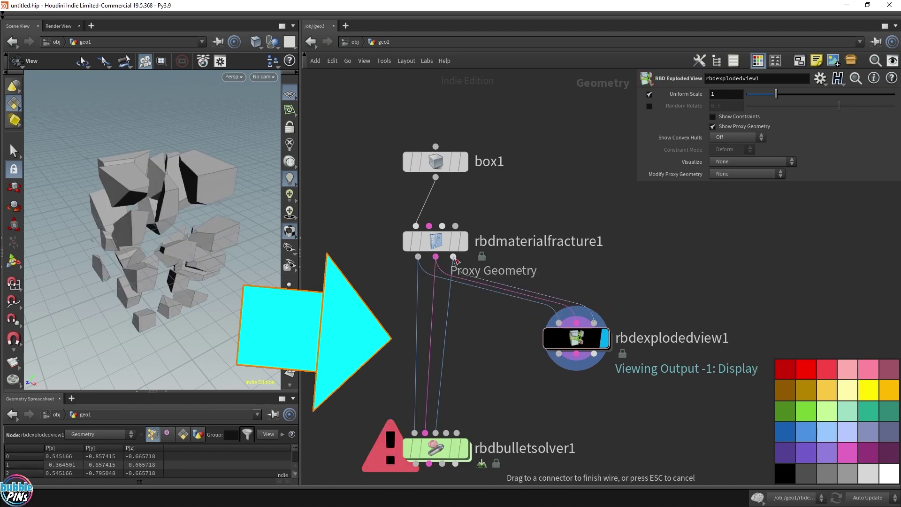
pyautogui.click(453, 257)
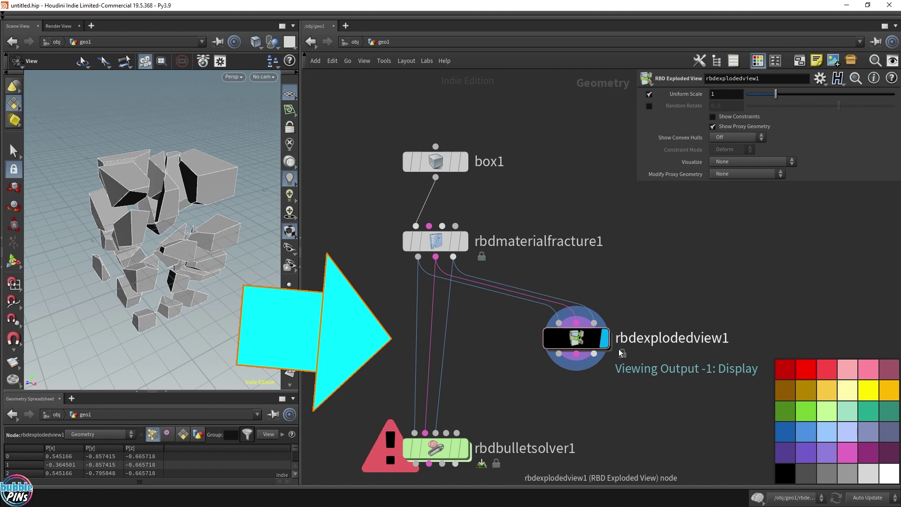
# Delete the RBD Bullet Solver node and move rbdexplodedview1 back directly below the material fracture.
pyautogui.moveTo(671, 404); pyautogui.dragTo(539, 300)
pyautogui.moveTo(367, 287); pyautogui.dragTo(487, 468)
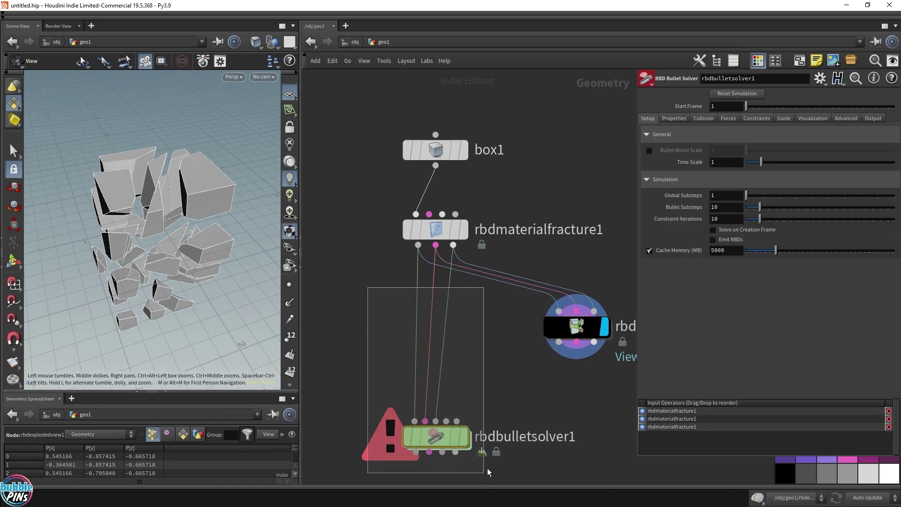
pyautogui.press('Delete')
pyautogui.moveTo(567, 328); pyautogui.dragTo(427, 354)
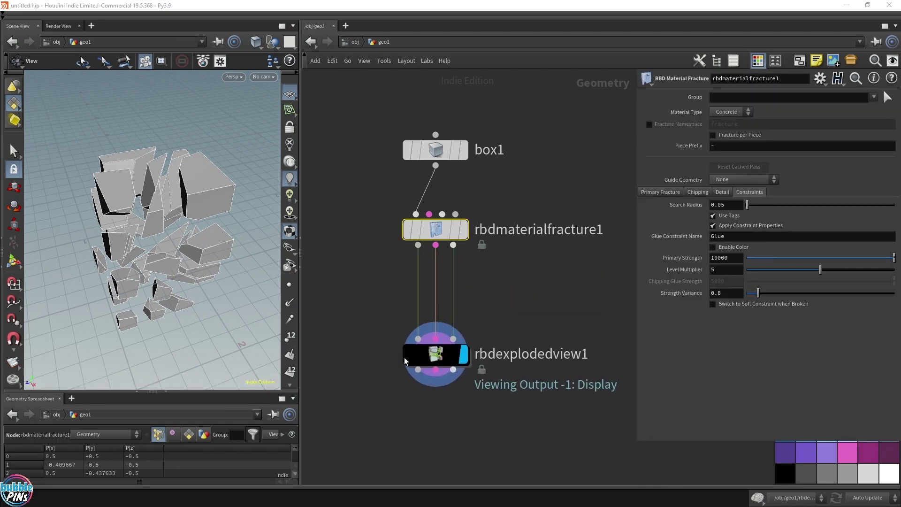
pyautogui.click(404, 356)
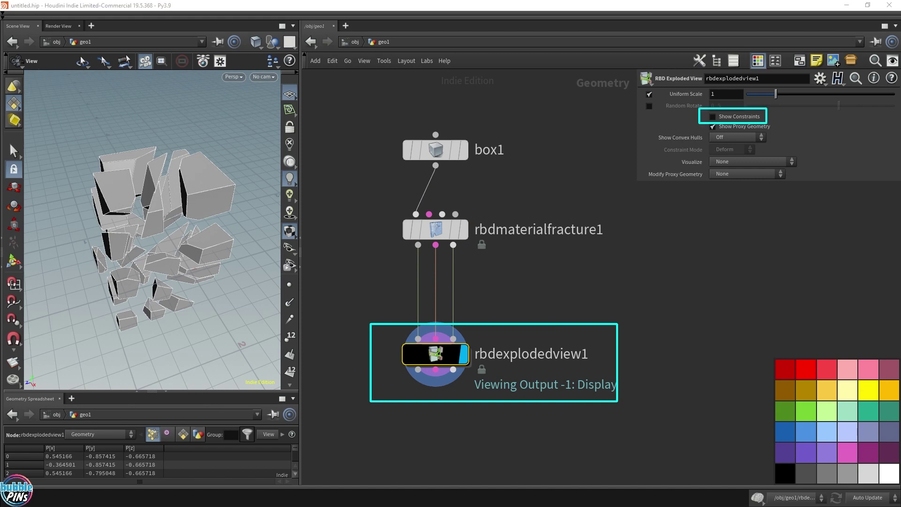
# Show the constraints in the RBD Exploded View and view the pieces from a lower angle.
pyautogui.click(713, 116)
pyautogui.moveTo(199, 228); pyautogui.dragTo(208, 146)
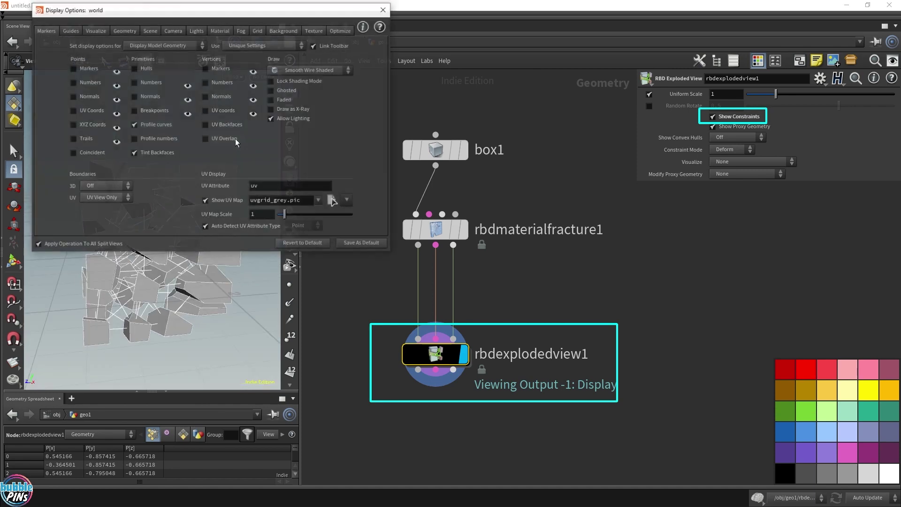
# Change the viewport background to black and hide the reference grid to inspect the constraint lines.
pyautogui.press('d')
pyautogui.click(275, 31)
pyautogui.click(108, 64)
pyautogui.click(384, 9)
pyautogui.click(290, 93)
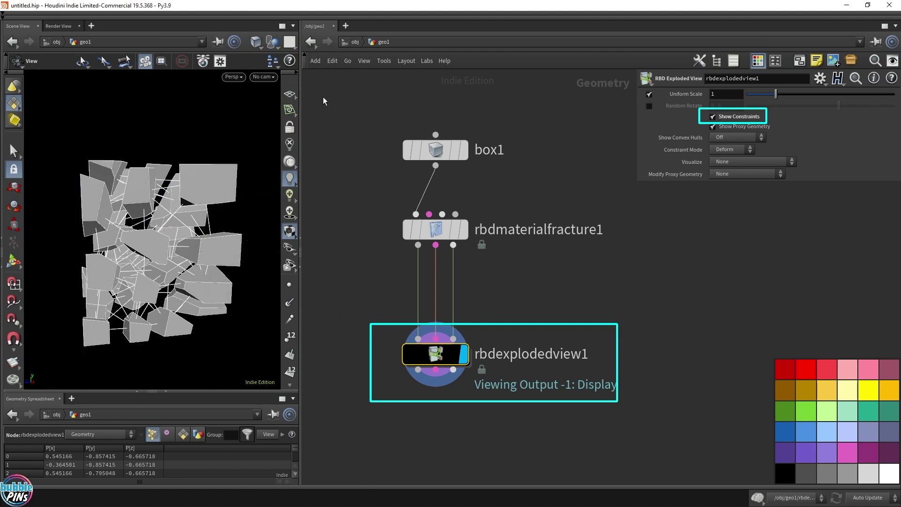
pyautogui.moveTo(172, 160); pyautogui.dragTo(145, 193)
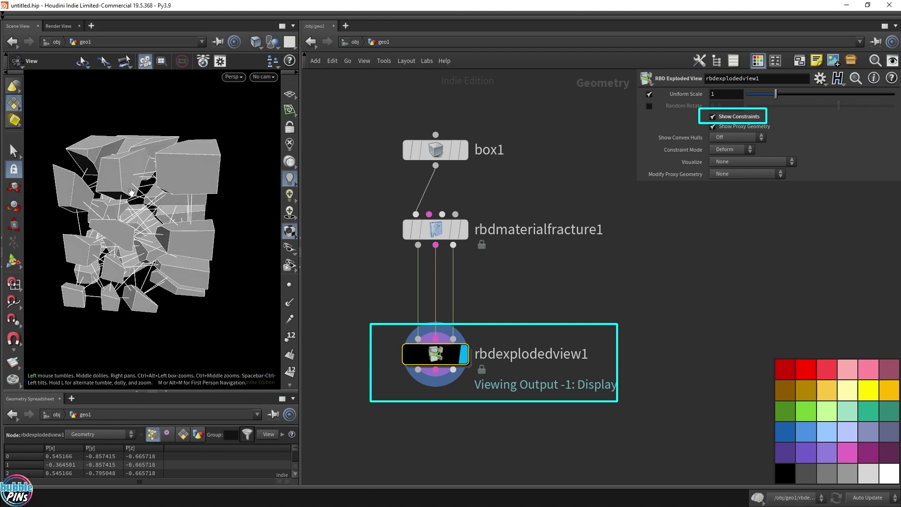
pyautogui.moveTo(162, 239); pyautogui.dragTo(203, 223)
pyautogui.moveTo(202, 223); pyautogui.dragTo(190, 230, button='right')
# Enable color for the material fracture's glue constraints and set it to red (1, 0, 0).
pyautogui.moveTo(361, 309); pyautogui.dragTo(479, 384)
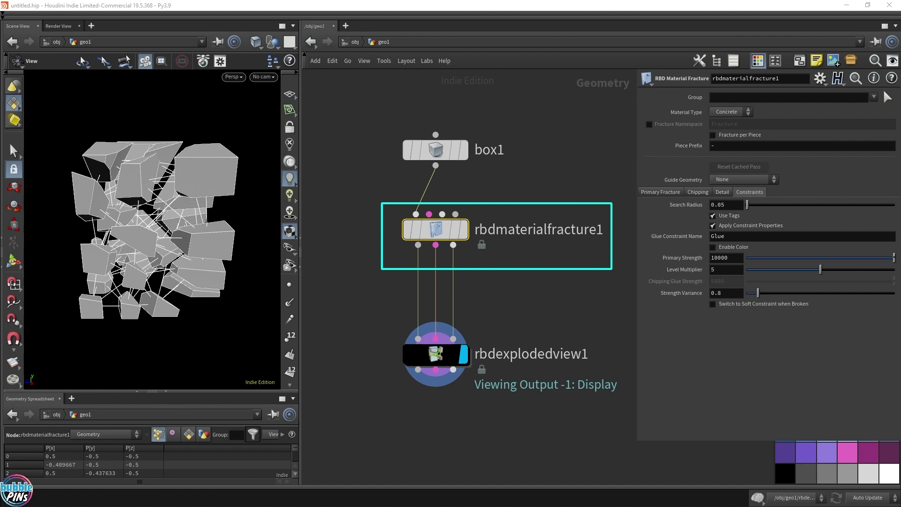
pyautogui.click(717, 247)
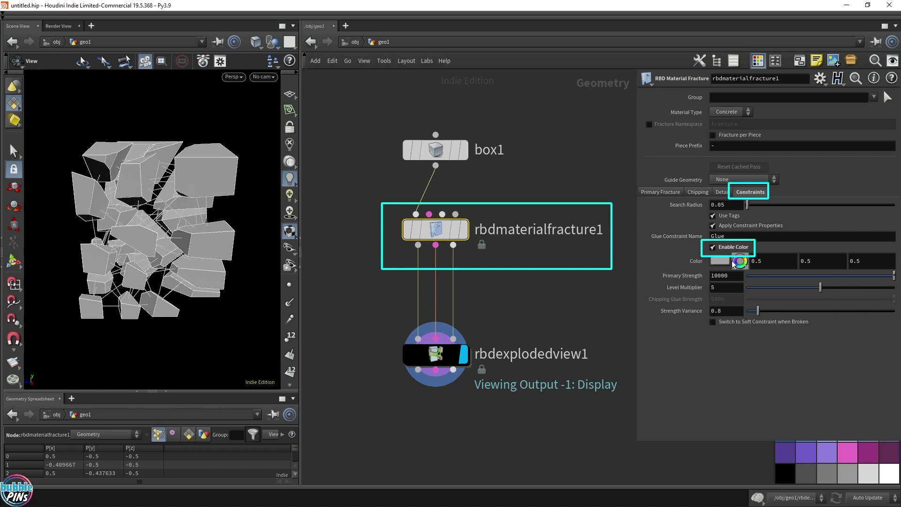
pyautogui.click(722, 261)
pyautogui.click(688, 199)
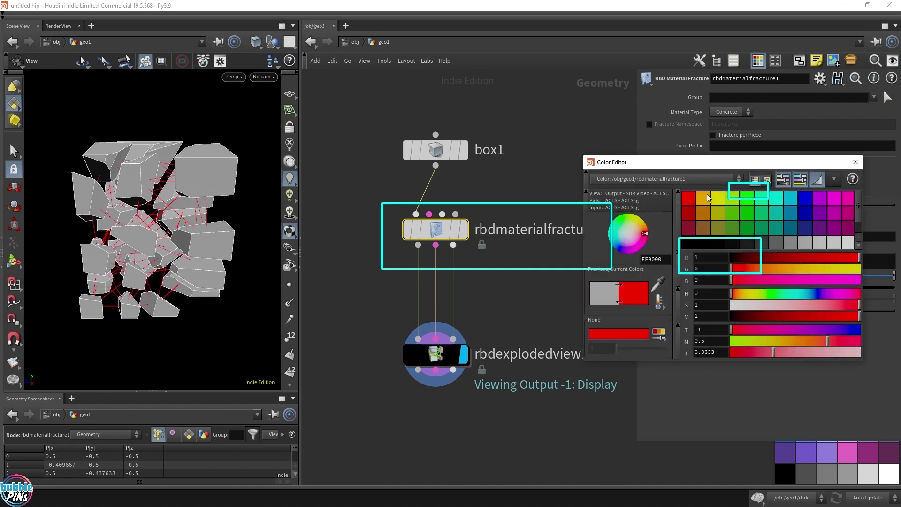
pyautogui.moveTo(208, 159); pyautogui.dragTo(172, 207)
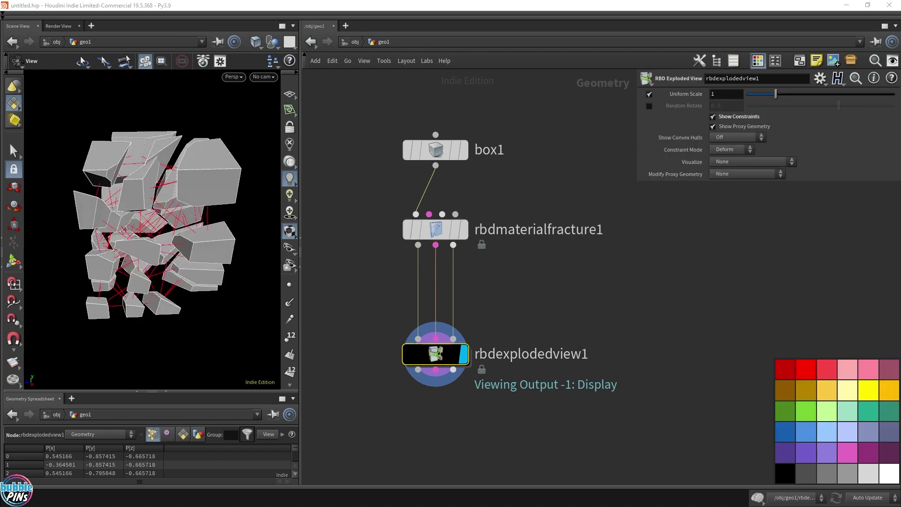
# Display the rbdmaterialfracture1 node and switch the viewport to wireframe shading.
pyautogui.click(439, 233)
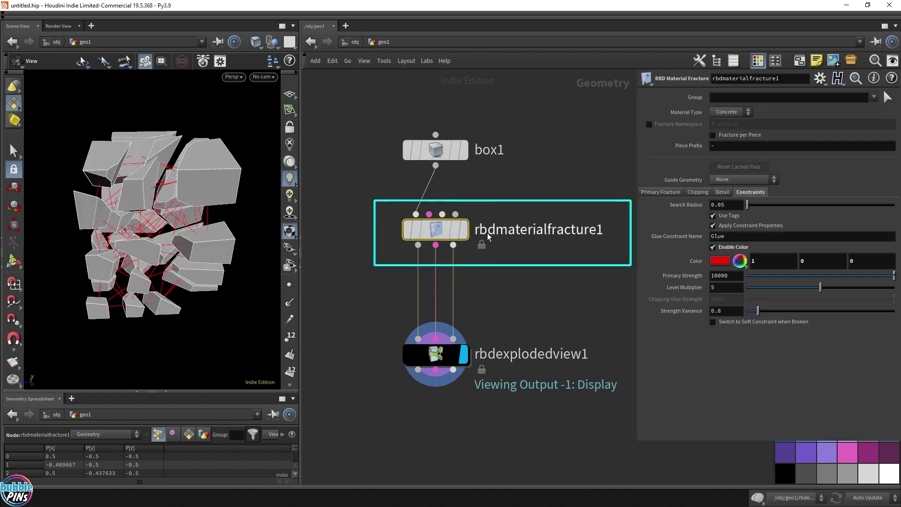
pyautogui.click(466, 236)
pyautogui.moveTo(160, 252)
pyautogui.mouseDown()
pyautogui.moveTo(200, 233)
pyautogui.moveTo(173, 234)
pyautogui.moveTo(167, 248)
pyautogui.moveTo(174, 181)
pyautogui.moveTo(179, 224)
pyautogui.moveTo(159, 244)
pyautogui.moveTo(167, 247)
pyautogui.mouseUp()
pyautogui.press('w')
pyautogui.scroll(5, 166, 206)
pyautogui.scroll(-5, 167, 248)
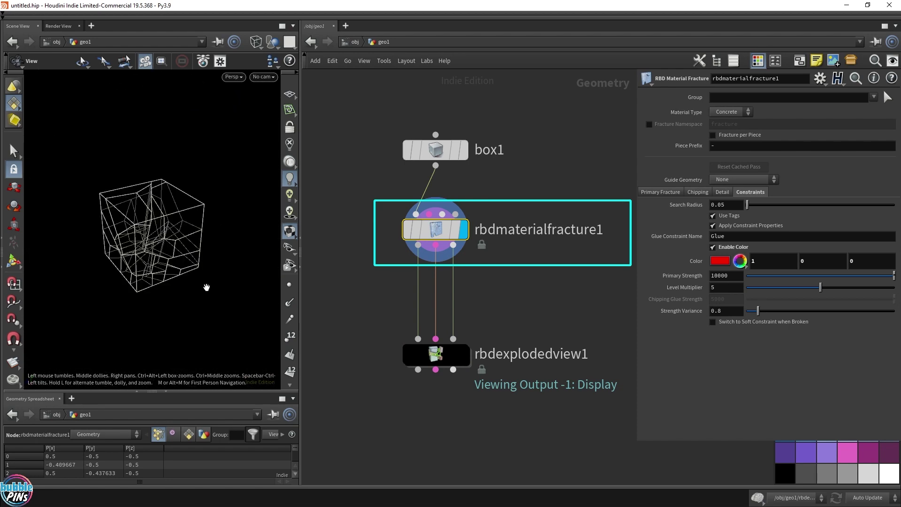
# Add a Null node to the material fracture's Constraint Geometry output and display it.
pyautogui.click(437, 245)
pyautogui.press('Tab')
pyautogui.write('null')
pyautogui.press('Return')
pyautogui.click(566, 292)
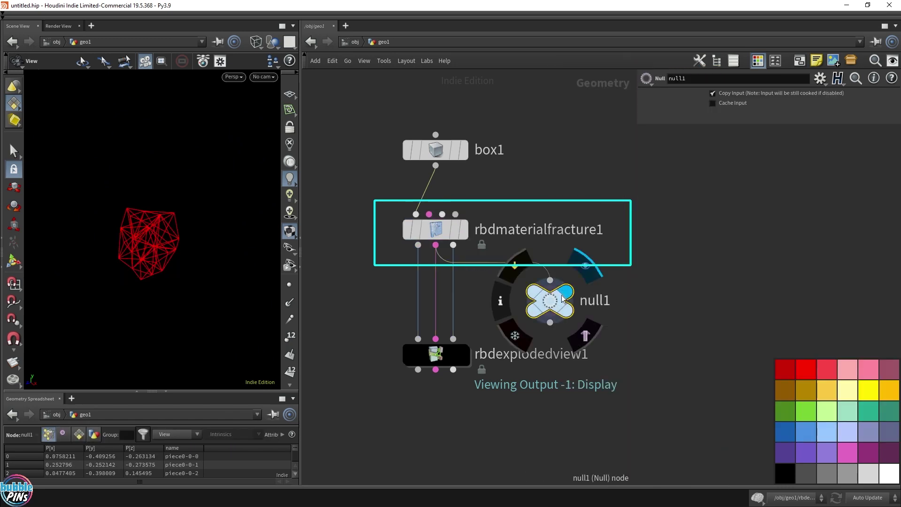
# Template the material fracture node as an overlay and move rbdexplodedview1 farther down the network.
pyautogui.click(459, 230)
pyautogui.moveTo(417, 361); pyautogui.dragTo(418, 413)
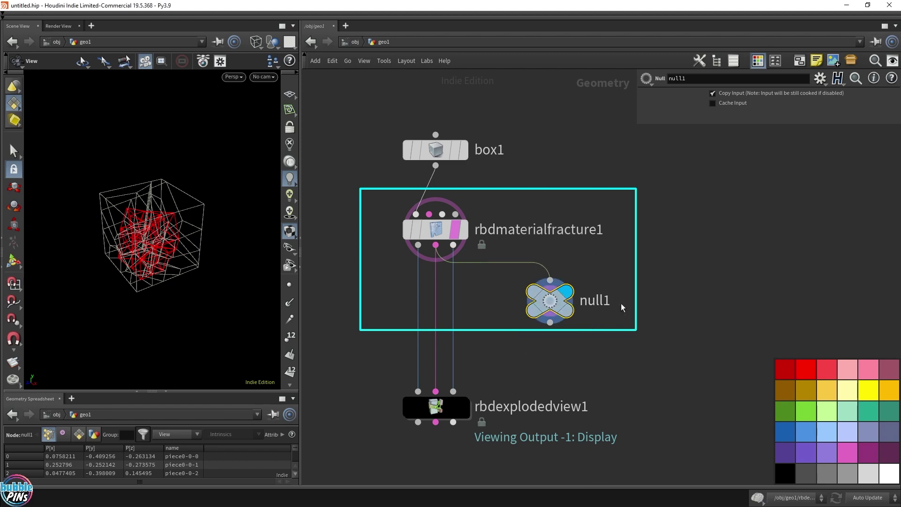
# Rename the null node as Constraints and inspect its lines inside the fractured box.
pyautogui.doubleClick(607, 302)
pyautogui.write('Constraints')
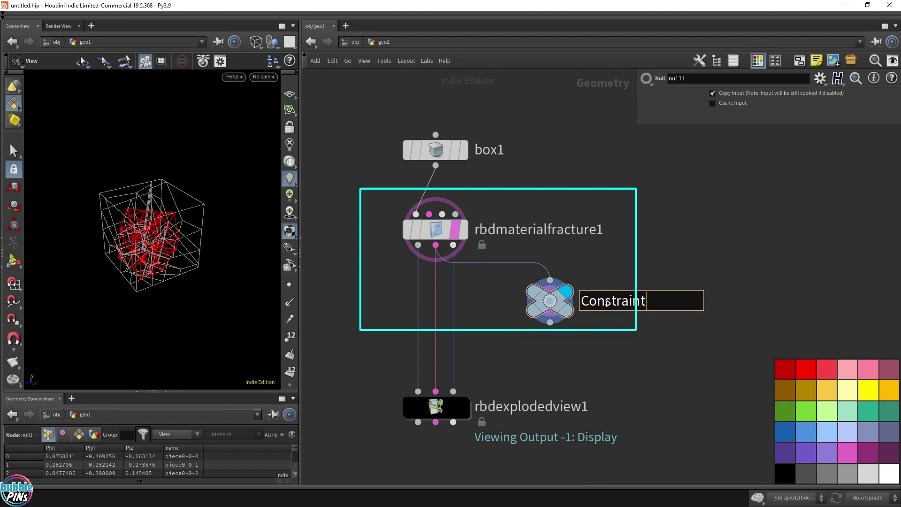
pyautogui.press('Return')
pyautogui.scroll(6, 154, 232)
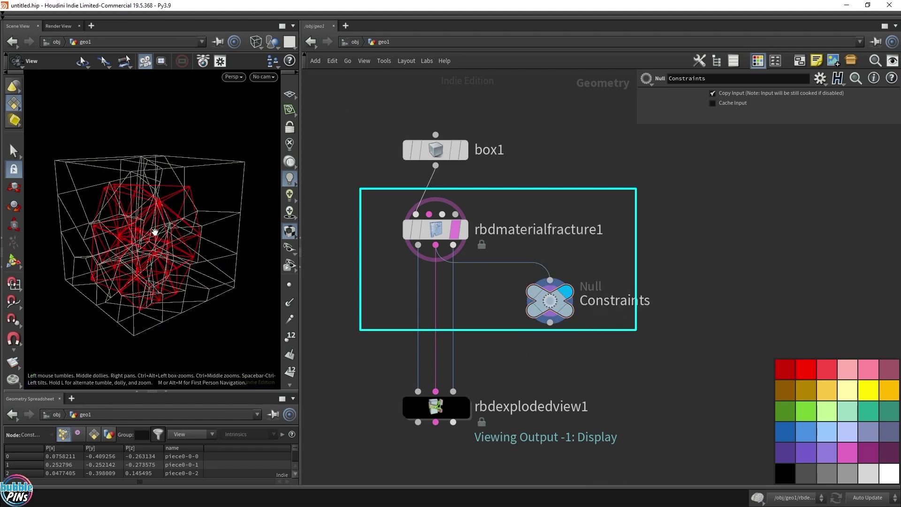
pyautogui.scroll(-4, 212, 187)
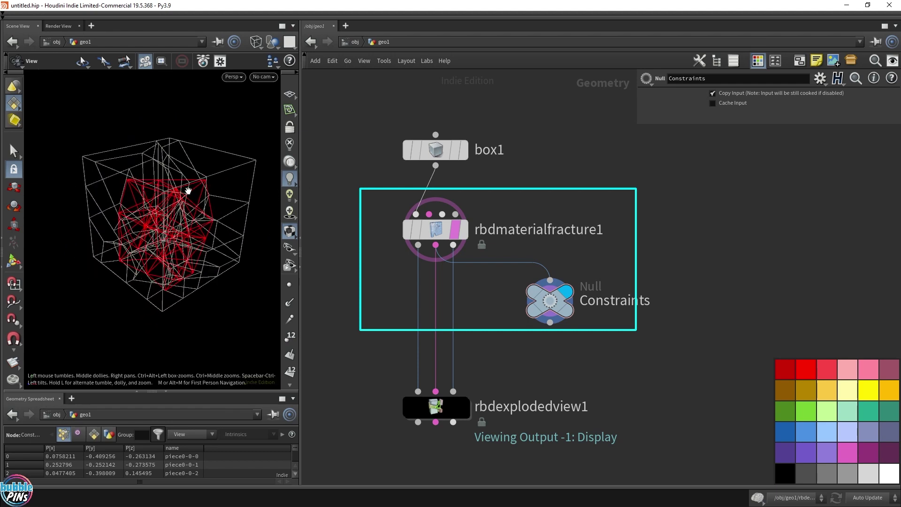
# Toggle the material fracture's template overlay off and on to compare the constraint network with the pieces.
pyautogui.click(450, 237)
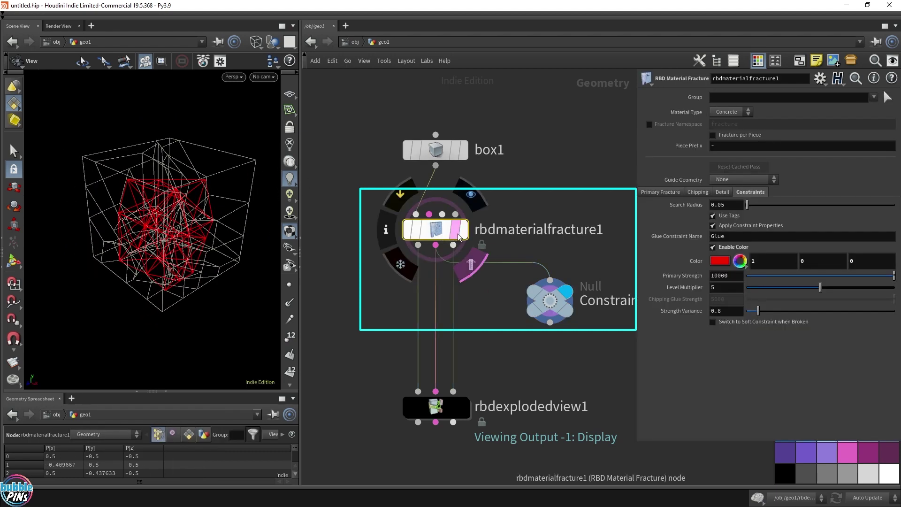
pyautogui.click(455, 236)
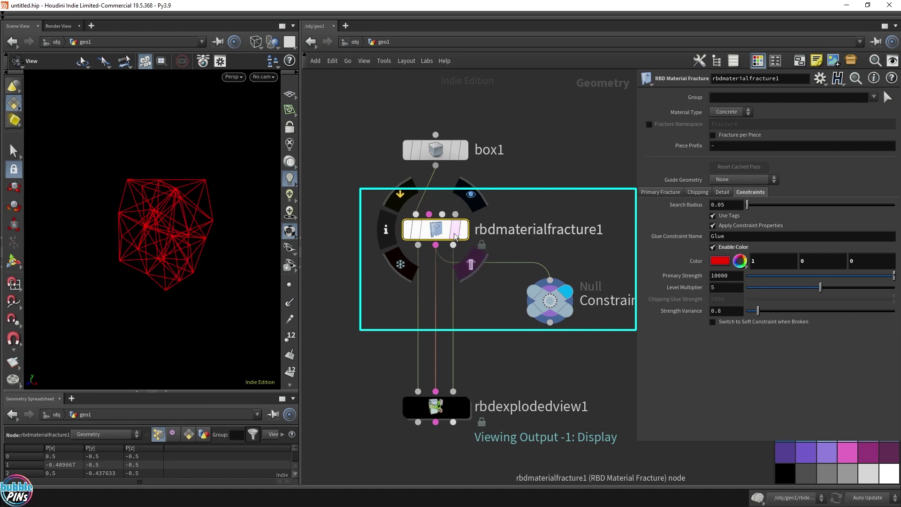
pyautogui.click(454, 236)
pyautogui.moveTo(182, 199)
pyautogui.mouseDown()
pyautogui.moveTo(114, 191)
pyautogui.moveTo(109, 199)
pyautogui.moveTo(184, 209)
pyautogui.mouseUp()
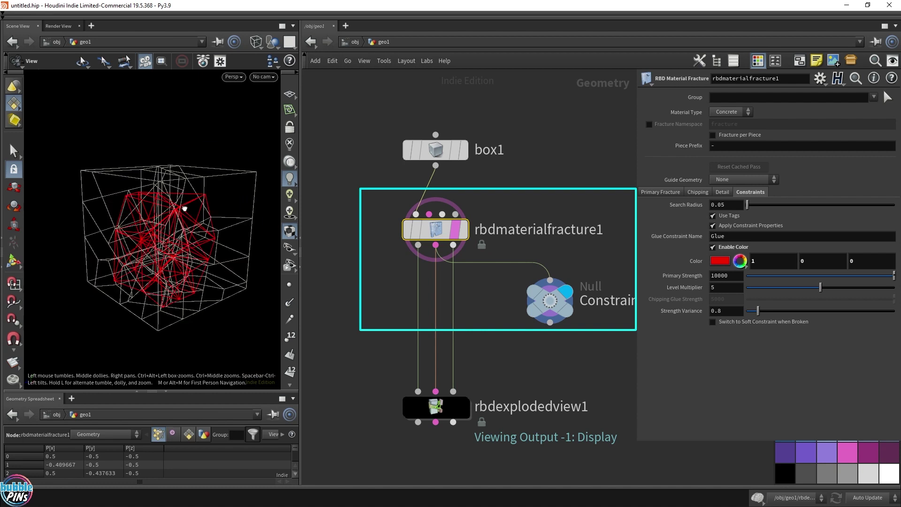
pyautogui.click(566, 315)
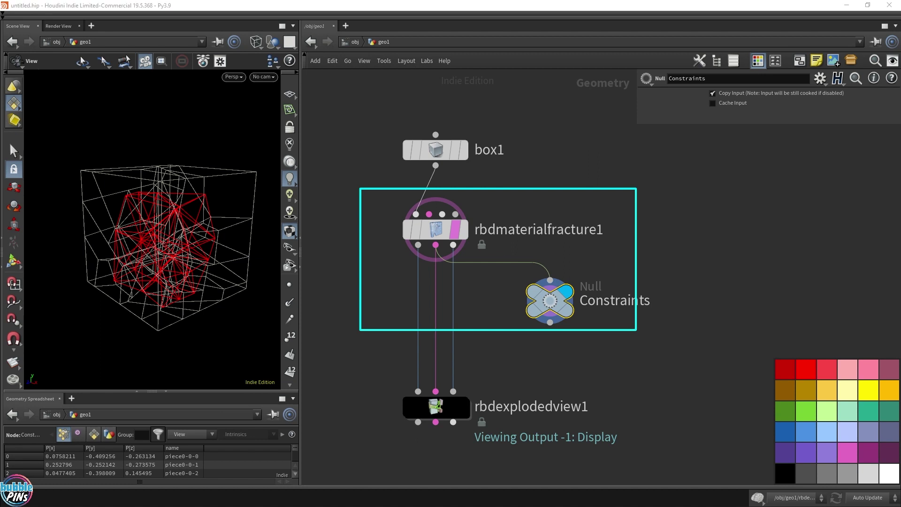
# Delete rbdexplodedview1 and place the Constraints null directly below the material fracture.
pyautogui.moveTo(647, 237); pyautogui.dragTo(528, 331)
pyautogui.moveTo(524, 378); pyautogui.dragTo(441, 419)
pyautogui.press('Delete')
pyautogui.moveTo(550, 300); pyautogui.dragTo(435, 368)
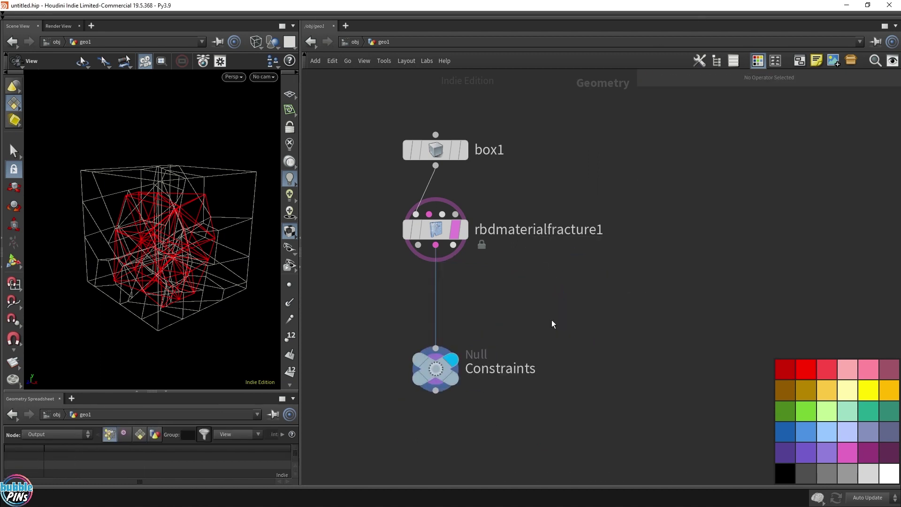
# Hide the color palette and copy the Constraints null to both sides for the first and third fracture outputs.
pyautogui.moveTo(555, 317); pyautogui.dragTo(641, 316, button='middle')
pyautogui.press('c')
pyautogui.keyDown('alt'); pyautogui.moveTo(520, 367); pyautogui.dragTo(338, 367); pyautogui.keyUp('alt')
pyautogui.keyDown('alt'); pyautogui.moveTo(338, 367); pyautogui.dragTo(688, 367); pyautogui.keyUp('alt')
# Rename the null on the first fracture output as Fractured_GEO and the one on the third as Proxy_GEO.
pyautogui.doubleClick(415, 371)
pyautogui.write('Fractured_GEO')
pyautogui.press('Return')
pyautogui.doubleClick(756, 367)
pyautogui.write('Proxy_GEO')
pyautogui.press('Return')
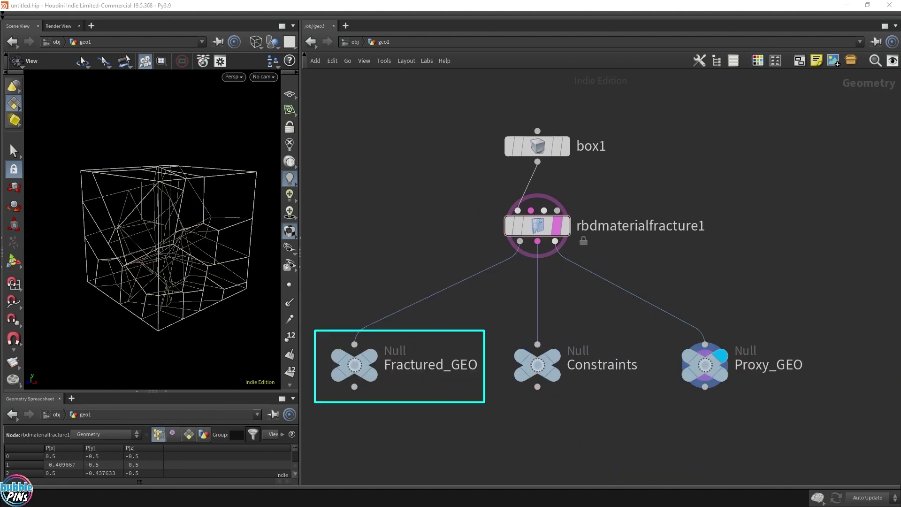
# Display the Fractured_GEO null and examine the fractured box up close in shaded and wireframe modes.
pyautogui.click(373, 358)
pyautogui.click(374, 361)
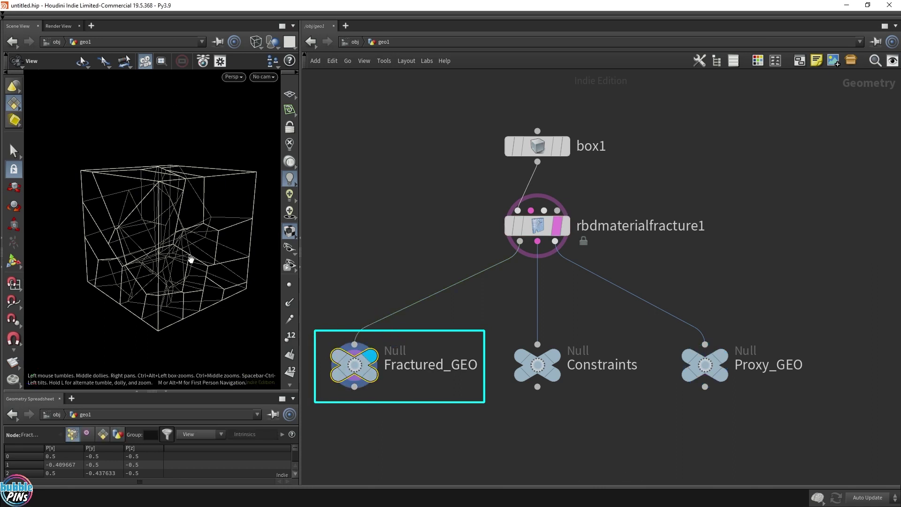
pyautogui.press('w')
pyautogui.scroll(6, 188, 165)
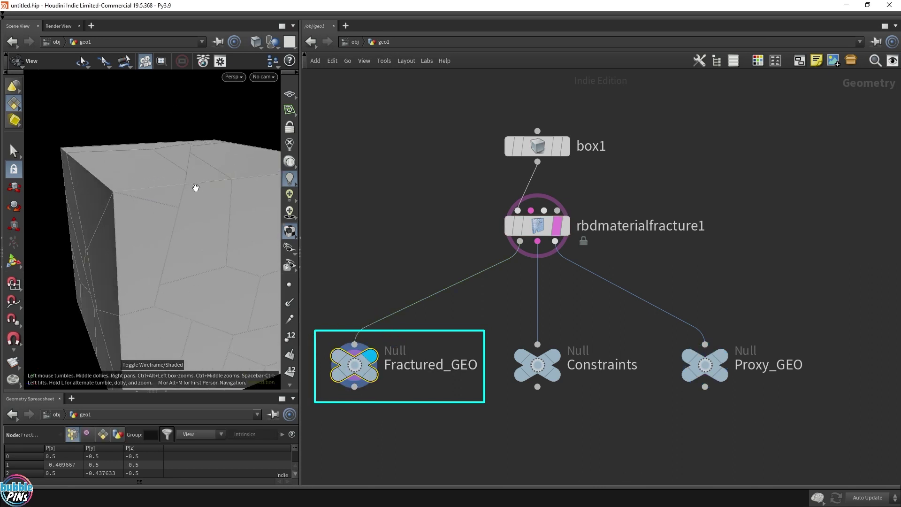
pyautogui.scroll(3, 195, 188)
pyautogui.moveTo(123, 232); pyautogui.dragTo(106, 182)
pyautogui.moveTo(167, 221); pyautogui.dragTo(200, 267)
pyautogui.scroll(-5, 141, 226)
pyautogui.moveTo(141, 225); pyautogui.dragTo(141, 182)
pyautogui.press('w')
# Turn off the template overlay on rbdmaterialfracture1.
pyautogui.moveTo(555, 231)
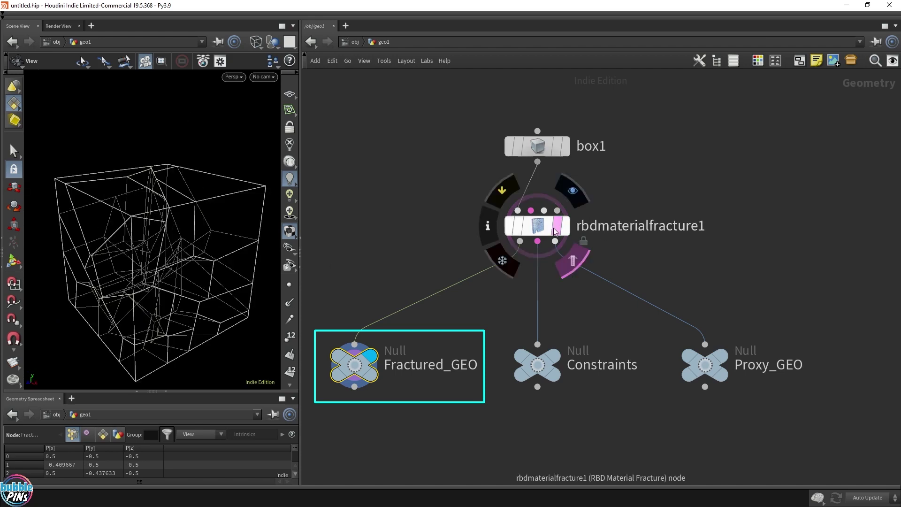
pyautogui.moveTo(141, 178); pyautogui.dragTo(211, 230)
pyautogui.moveTo(516, 255)
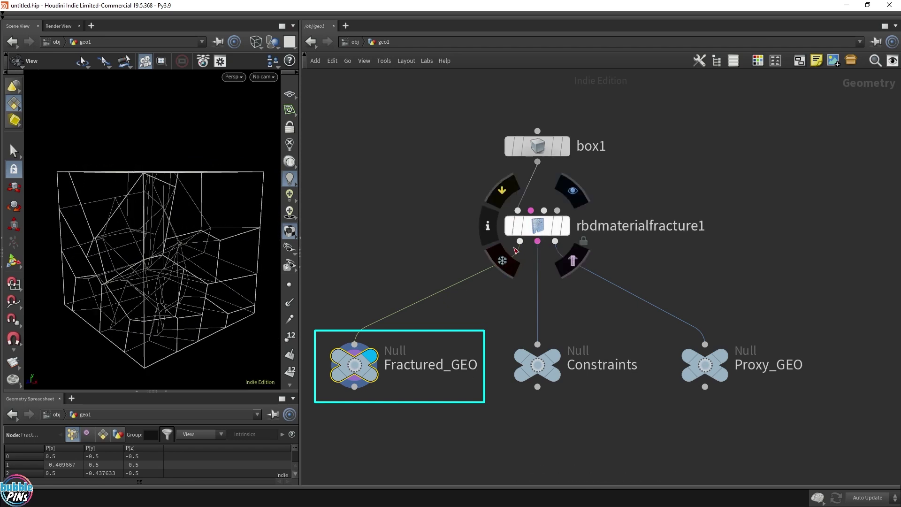
# Display the Constraints null, followed by the Proxy_GEO null, to examine each output.
pyautogui.click(539, 365)
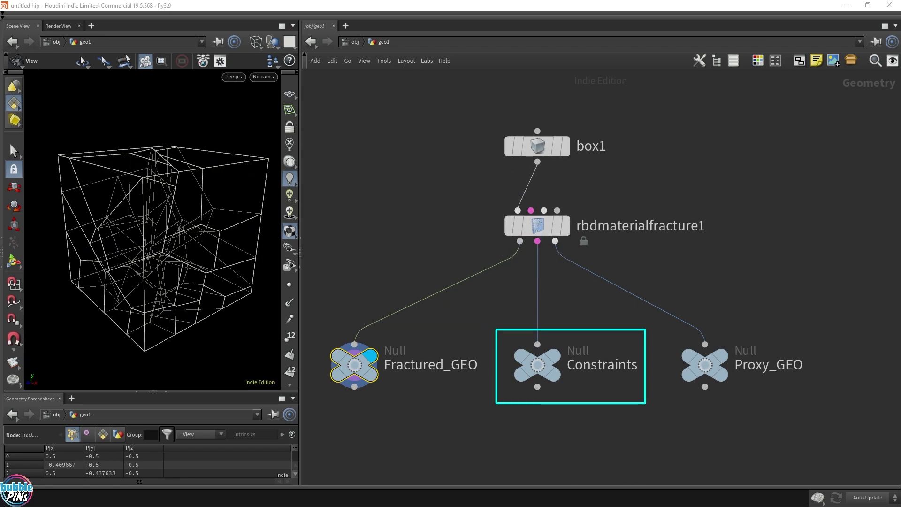
pyautogui.click(556, 357)
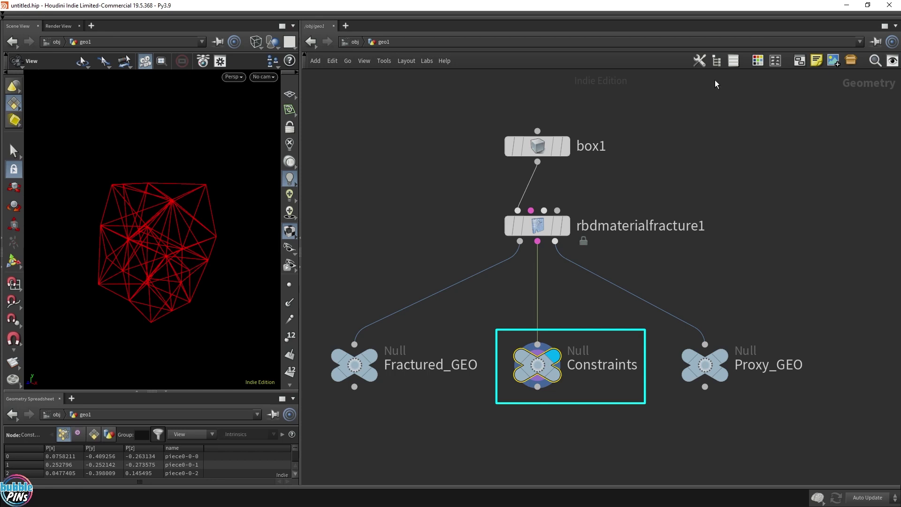
pyautogui.click(705, 365)
pyautogui.click(725, 364)
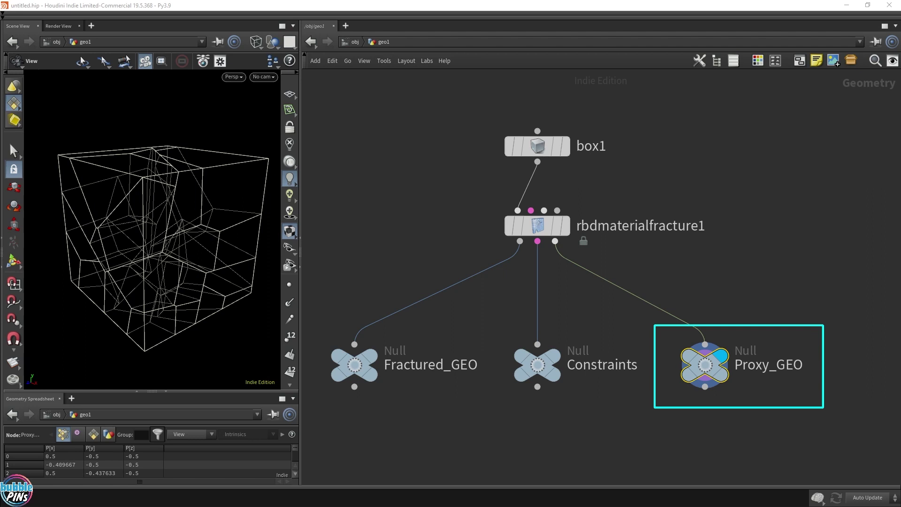
# Place a copy of box1 in empty space well away from the existing node network.
pyautogui.scroll(-5, 681, 197)
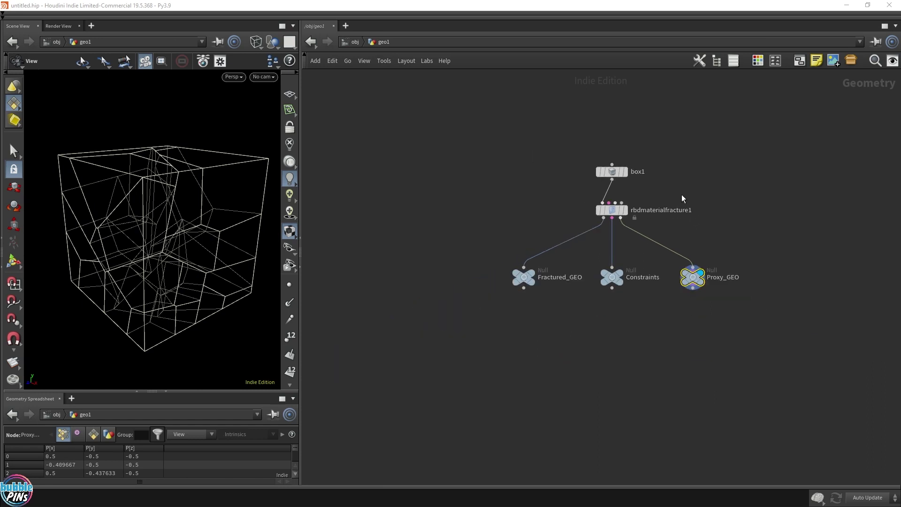
pyautogui.moveTo(682, 194); pyautogui.dragTo(551, 235, button='middle')
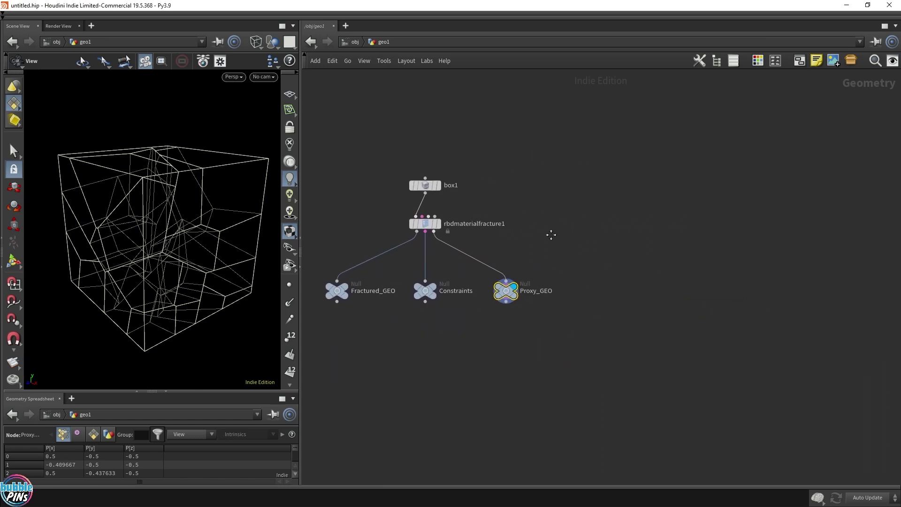
pyautogui.moveTo(650, 225); pyautogui.dragTo(575, 219, button='middle')
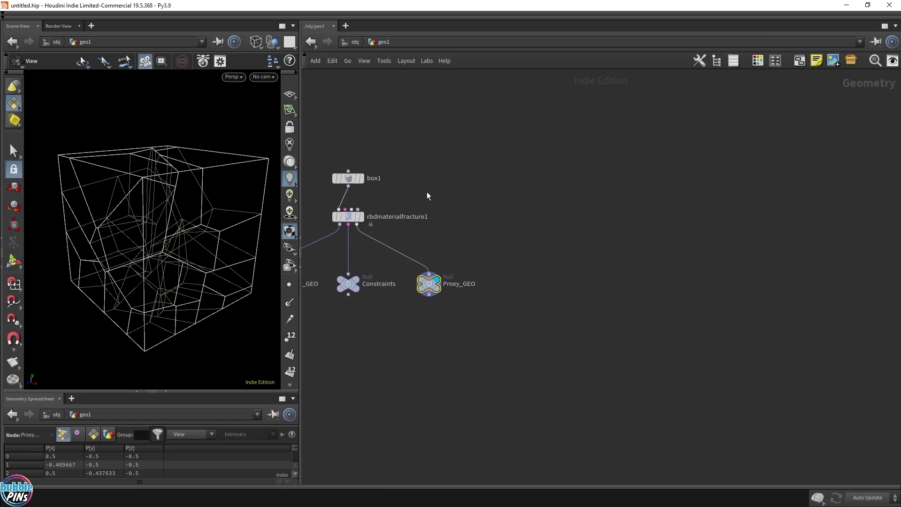
pyautogui.moveTo(352, 179)
pyautogui.keyDown('alt'); pyautogui.moveTo(351, 178); pyautogui.dragTo(618, 179); pyautogui.keyUp('alt')
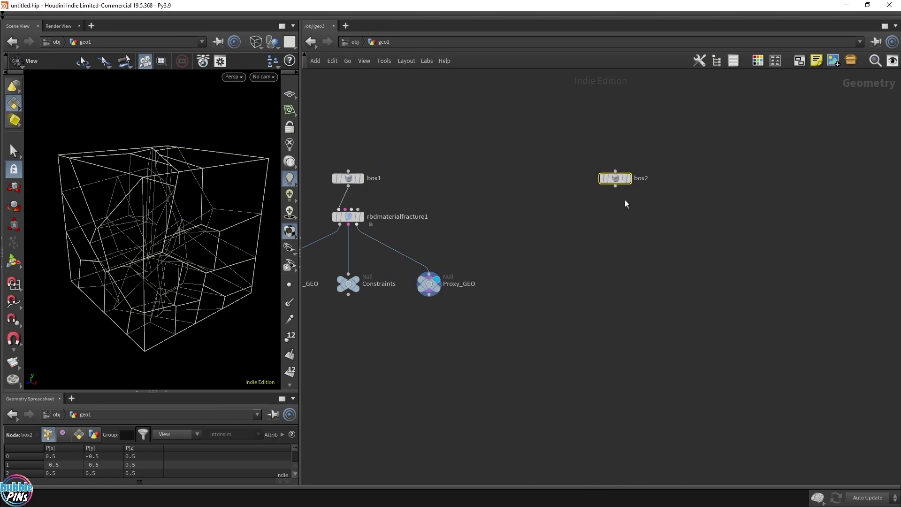
# Display box2, add a Voronoi Fracture node below it, and wire box2 into its first input.
pyautogui.click(629, 180)
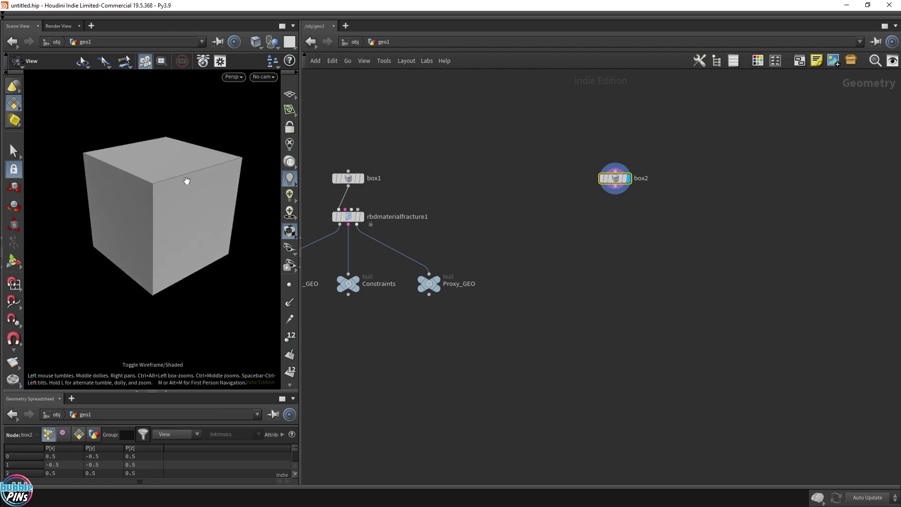
pyautogui.press('f')
pyautogui.press('Tab')
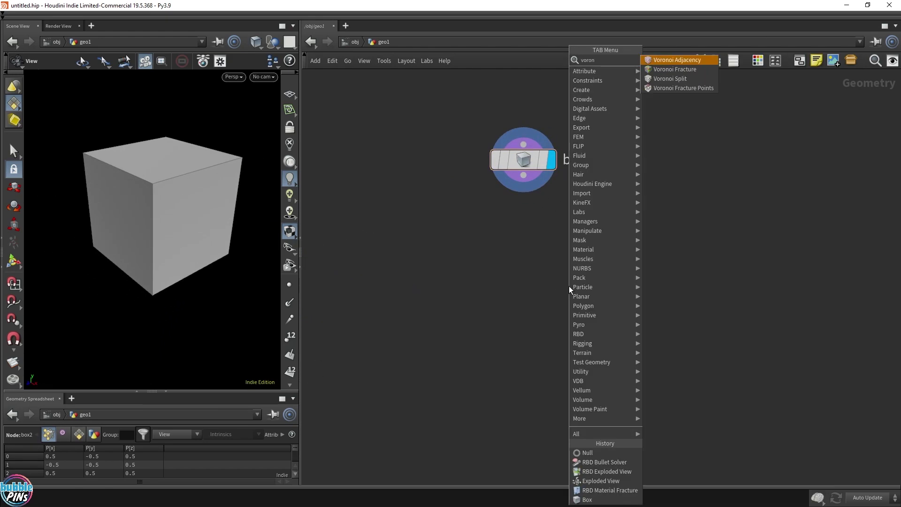
pyautogui.click(676, 58)
pyautogui.click(524, 353)
pyautogui.moveTo(524, 175); pyautogui.dragTo(510, 337)
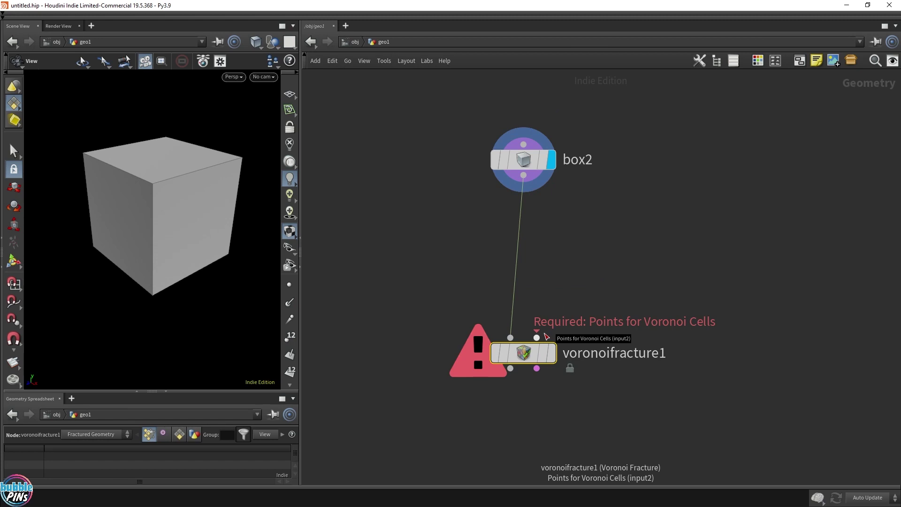
# Add a Scatter node between box2 and voronoifracture1 and feed it from box2's output.
pyautogui.press('Tab')
pyautogui.write('scat')
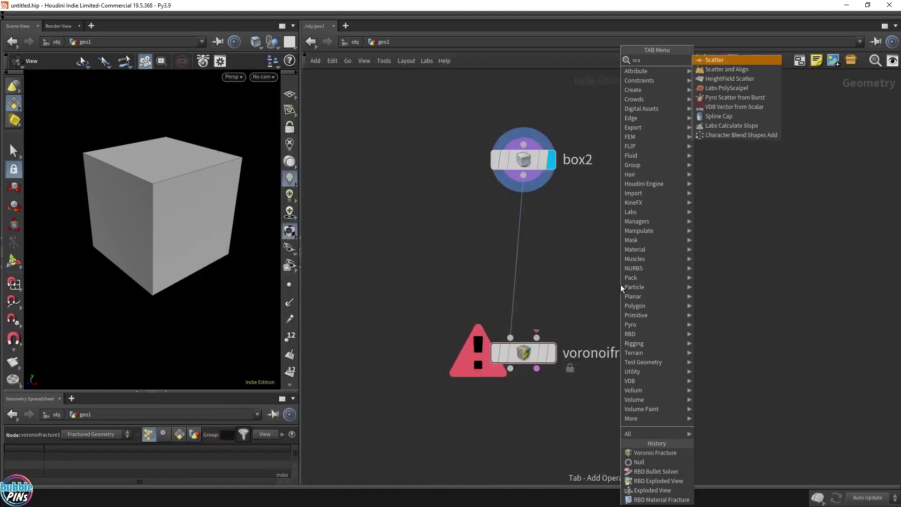
pyautogui.press('Return')
pyautogui.click(629, 254)
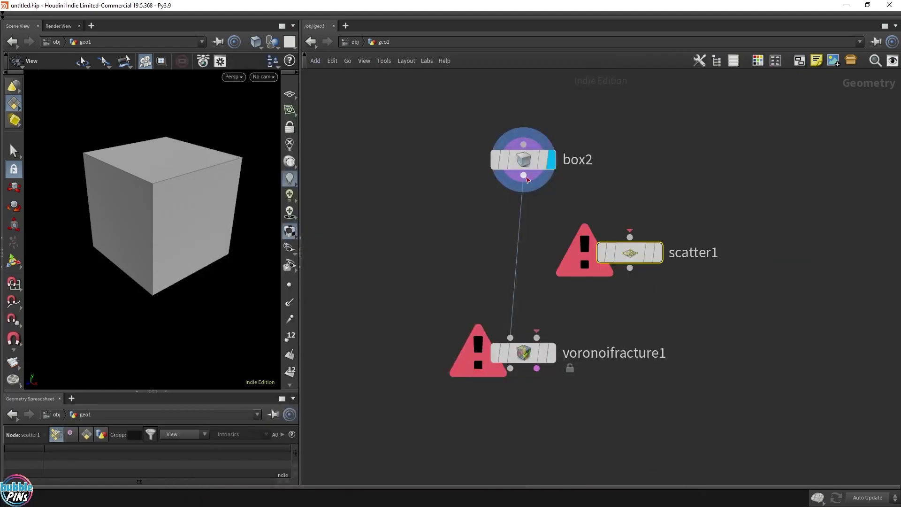
pyautogui.moveTo(527, 179); pyautogui.dragTo(633, 219)
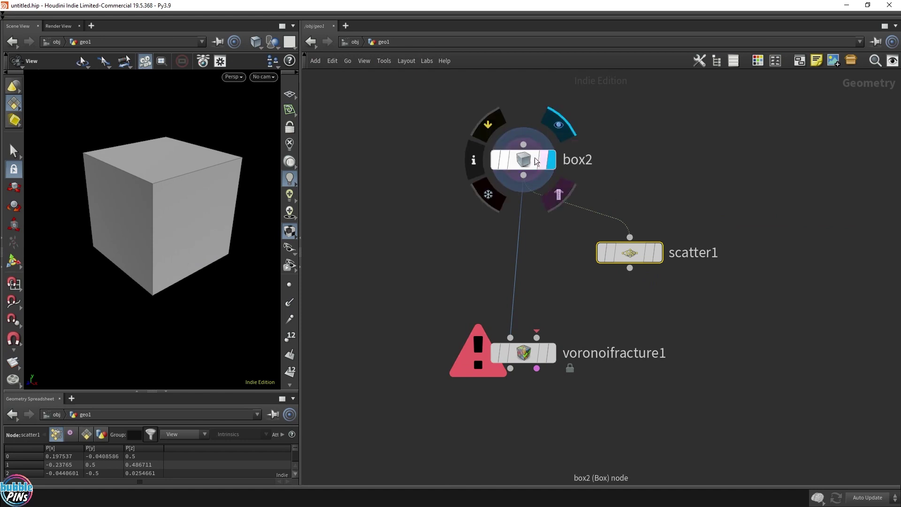
# Display scatter1 and examine the scattered points on the box.
pyautogui.click(659, 254)
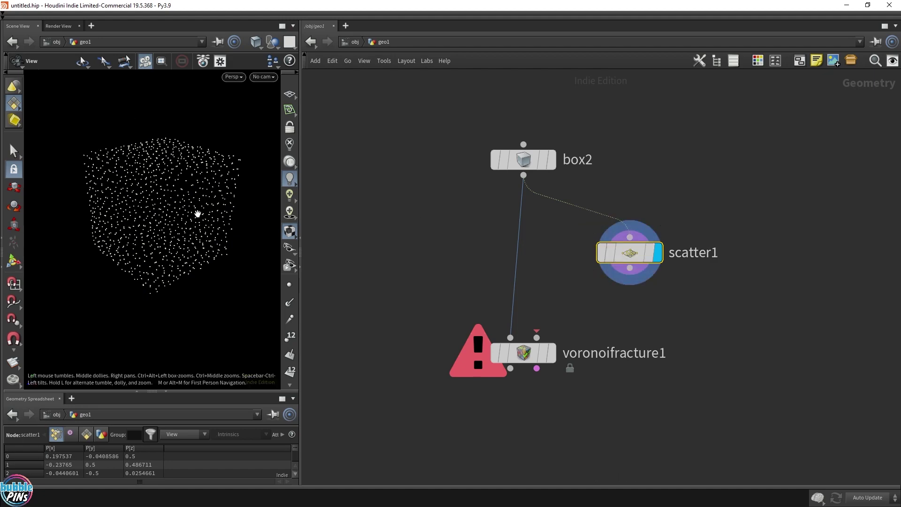
pyautogui.moveTo(198, 211); pyautogui.dragTo(177, 203)
pyautogui.scroll(5, 177, 204)
pyautogui.scroll(-10, 178, 203)
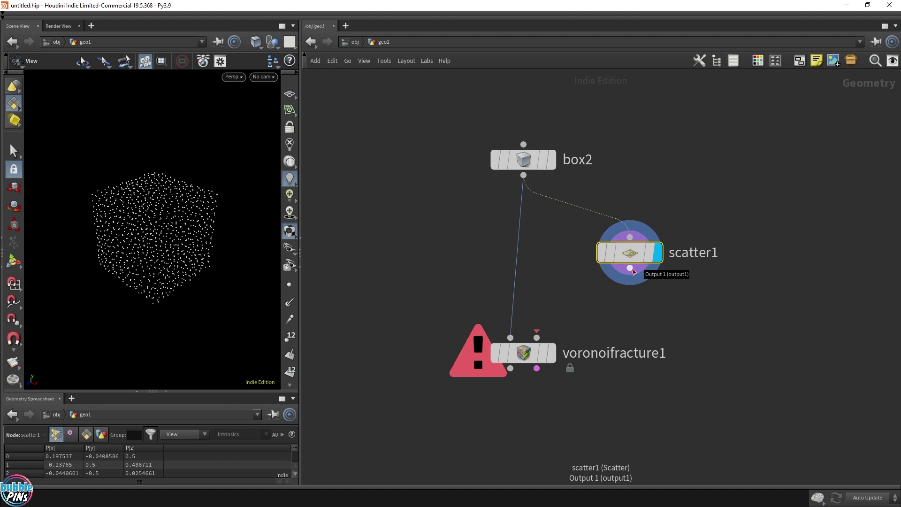
# Wire scatter1 into the cell points input of voronoifracture1, display the fracture, and show the node parameters.
pyautogui.moveTo(632, 270); pyautogui.dragTo(536, 338)
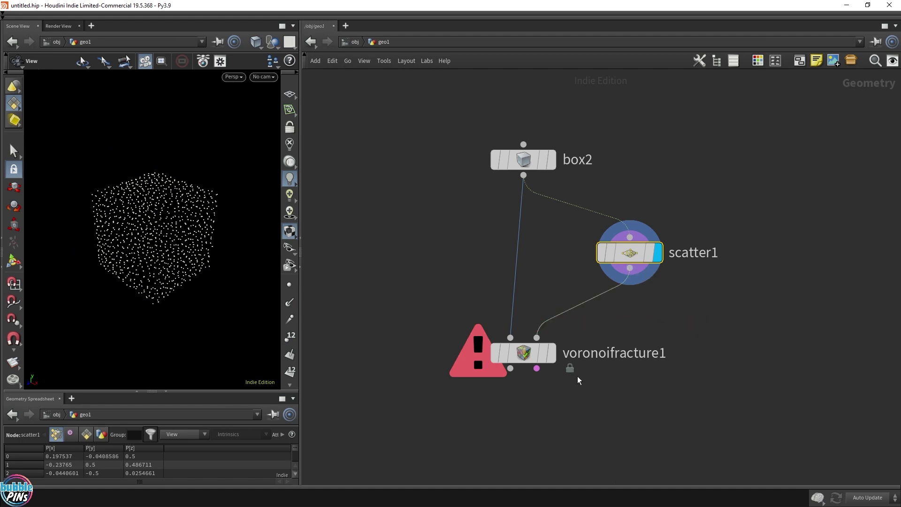
pyautogui.click(552, 359)
pyautogui.press('p')
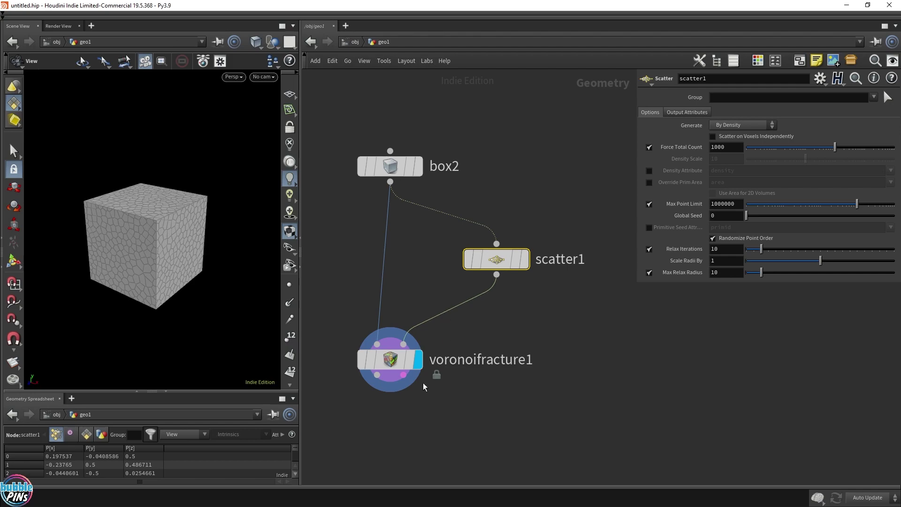
# Turn on the template overlay for voronoifracture1 and display scatter1 to view points and cells together.
pyautogui.click(423, 382)
pyautogui.click(523, 259)
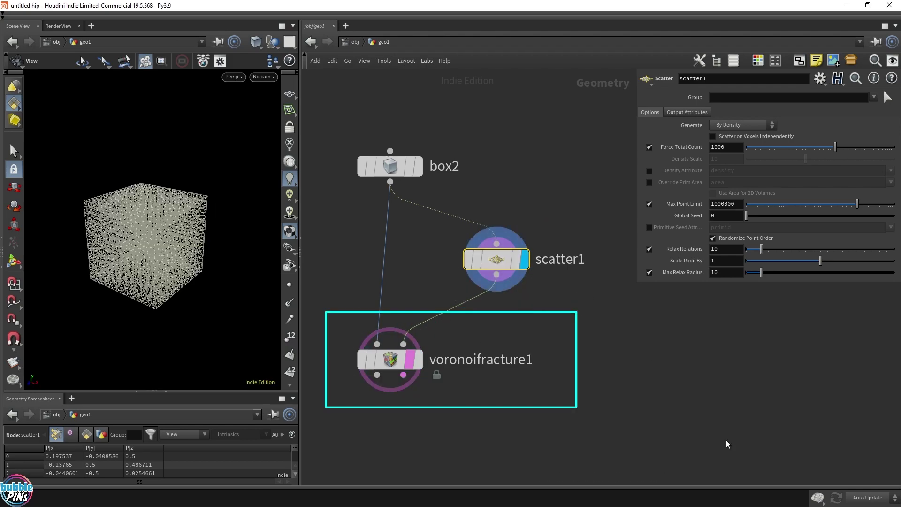
pyautogui.moveTo(136, 235); pyautogui.dragTo(169, 194)
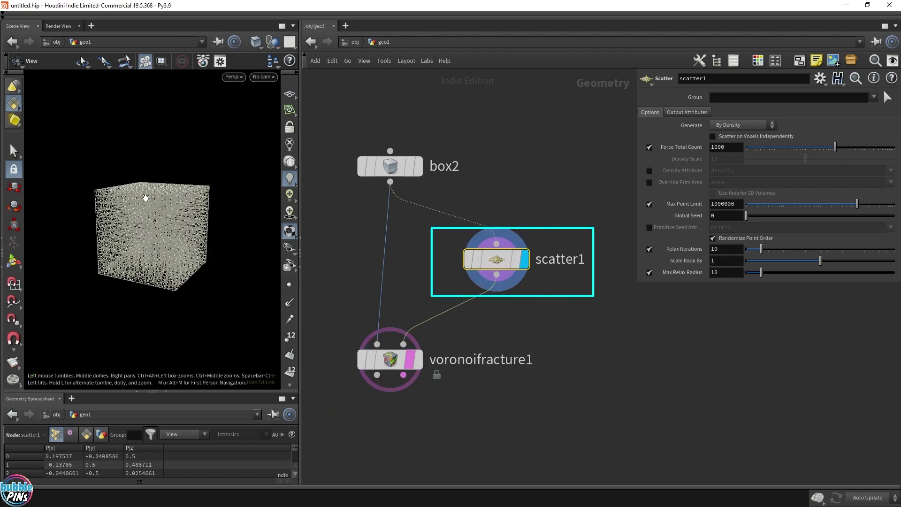
pyautogui.scroll(8, 146, 199)
pyautogui.scroll(-5, 169, 194)
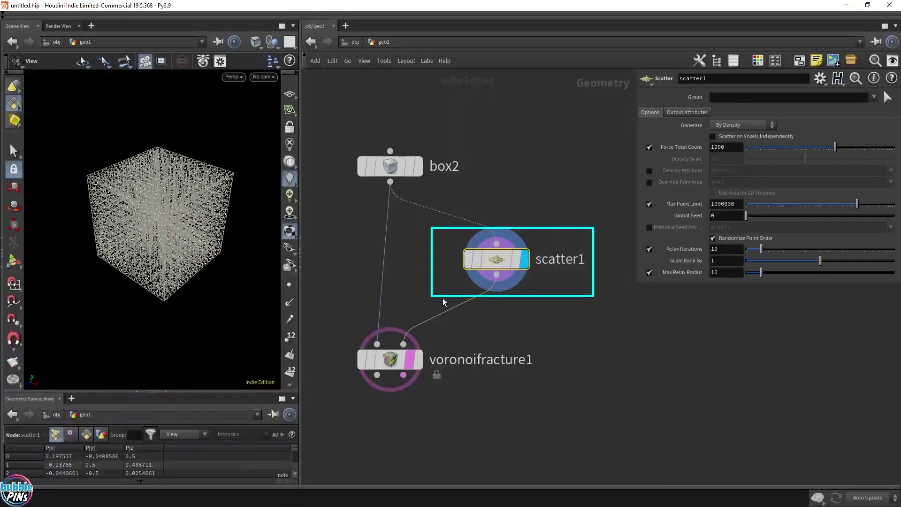
# Set scatter1's Force Total Count to 10.
pyautogui.click(737, 149)
pyautogui.press('BackSpace')
pyautogui.press('Return')
# Examine how the scatter1 points sit inside the wireframe Voronoi cells, from several angles and up close.
pyautogui.moveTo(175, 222); pyautogui.dragTo(230, 234)
pyautogui.scroll(2, 108, 244)
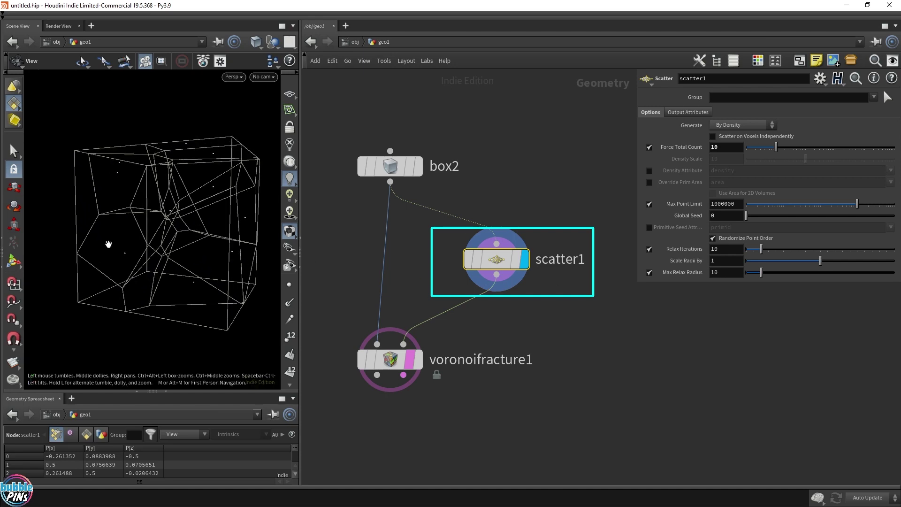
pyautogui.moveTo(108, 244); pyautogui.dragTo(154, 270)
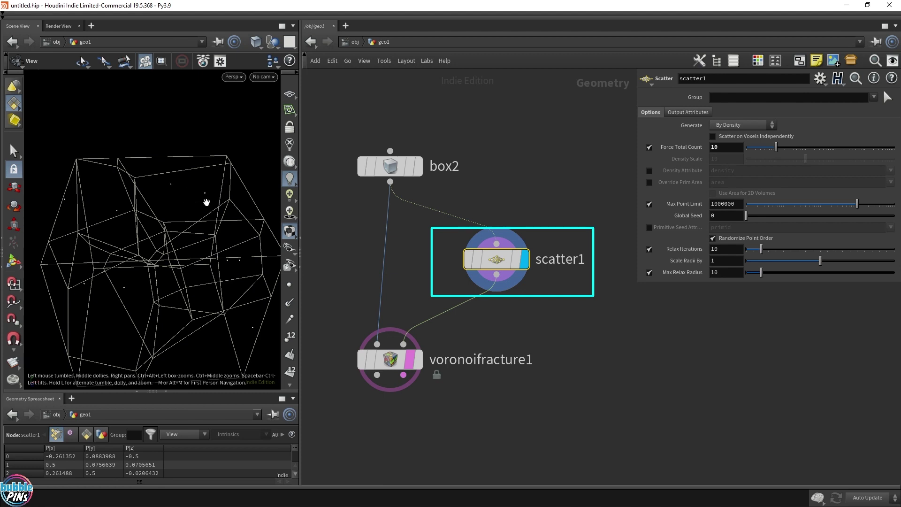
pyautogui.scroll(5, 204, 199)
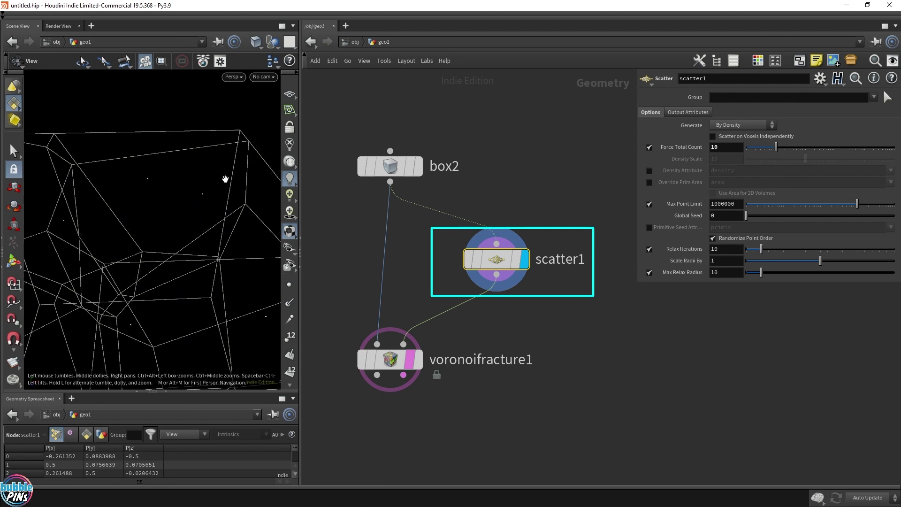
pyautogui.scroll(-5, 221, 189)
pyautogui.moveTo(206, 227); pyautogui.dragTo(234, 228)
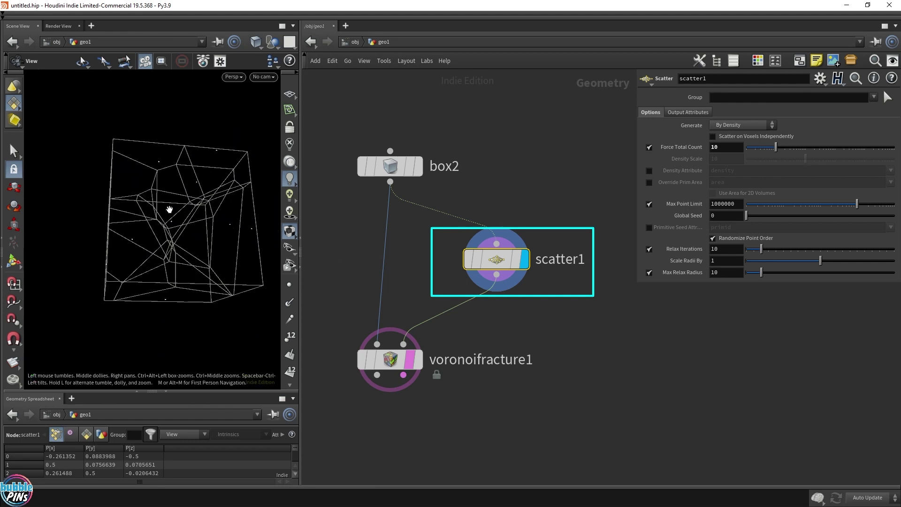
pyautogui.moveTo(169, 205); pyautogui.dragTo(151, 236)
# Add a Scatter node beside rbdmaterialfracture1 in the first network and feed it from box1's output.
pyautogui.scroll(-4, 542, 314)
pyautogui.moveTo(543, 314); pyautogui.dragTo(716, 325, button='middle')
pyautogui.scroll(4, 560, 308)
pyautogui.scroll(1, 561, 310)
pyautogui.moveTo(560, 313); pyautogui.dragTo(604, 412, button='middle')
pyautogui.scroll(2, 585, 348)
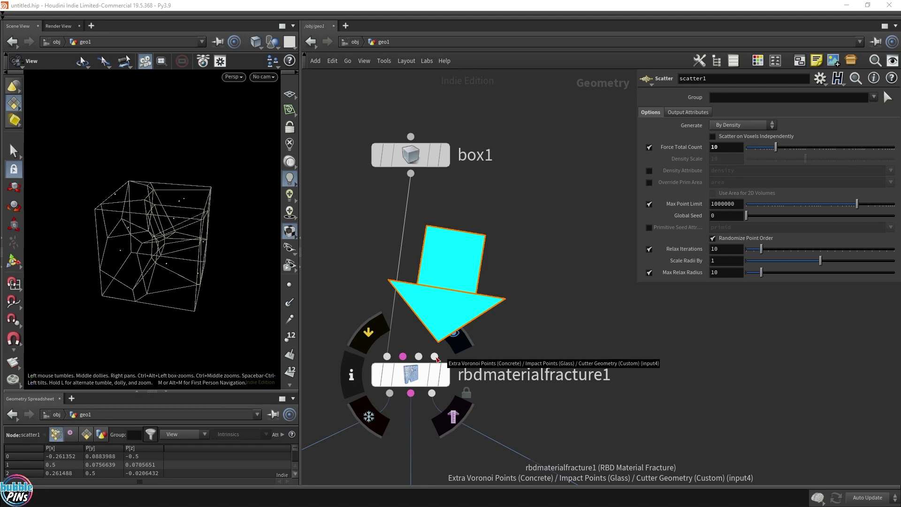
pyautogui.press('Tab')
pyautogui.write('scatt')
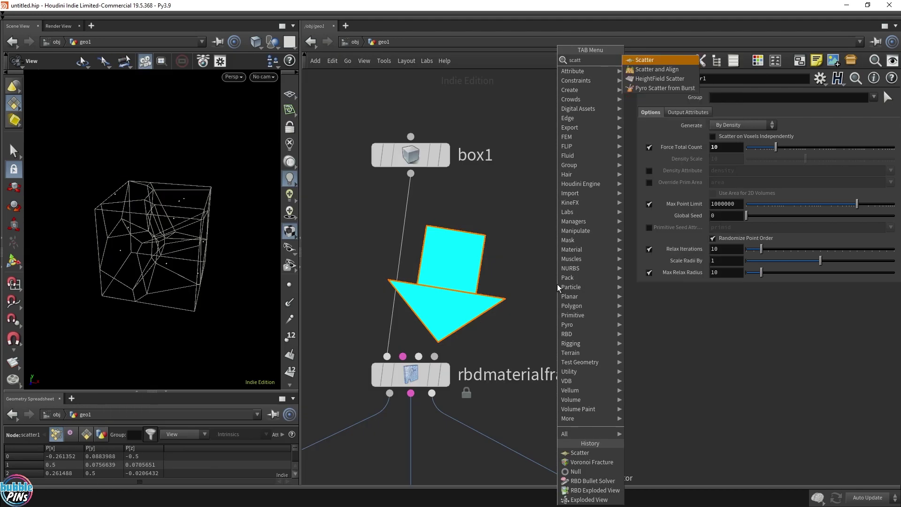
pyautogui.press('Return')
pyautogui.click(544, 270)
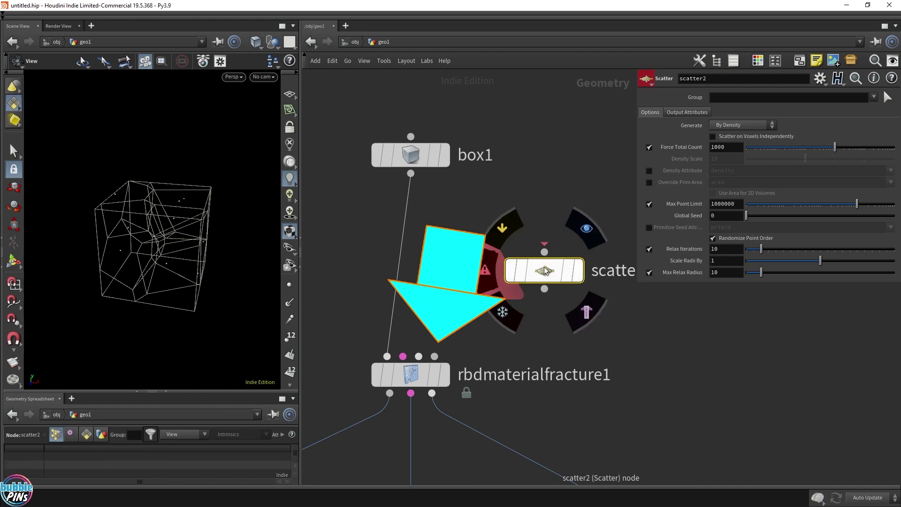
pyautogui.moveTo(549, 272)
pyautogui.mouseDown()
pyautogui.moveTo(531, 272)
pyautogui.moveTo(537, 260)
pyautogui.mouseUp()
pyautogui.moveTo(532, 240); pyautogui.dragTo(410, 174)
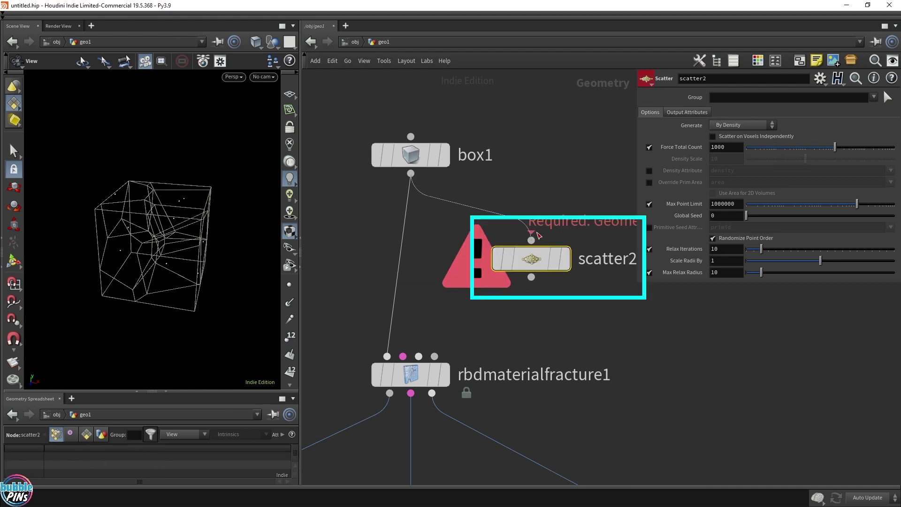
# Display scatter2 and set its Force Total Count to 10.
pyautogui.click(567, 259)
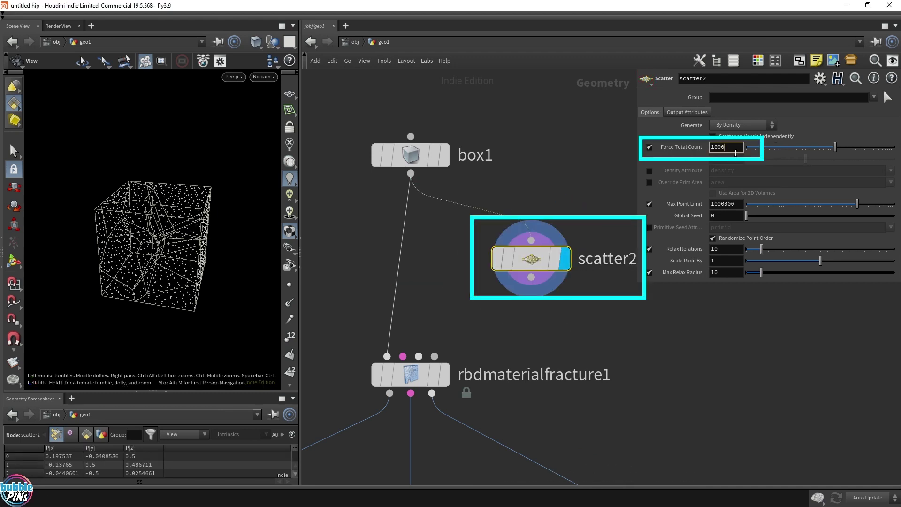
pyautogui.press('BackSpace')
pyautogui.press('Return')
# Wire scatter2 into the fourth input of rbdmaterialfracture1, the extra Voronoi points, and display and select the fracture node.
pyautogui.moveTo(531, 277); pyautogui.dragTo(434, 356)
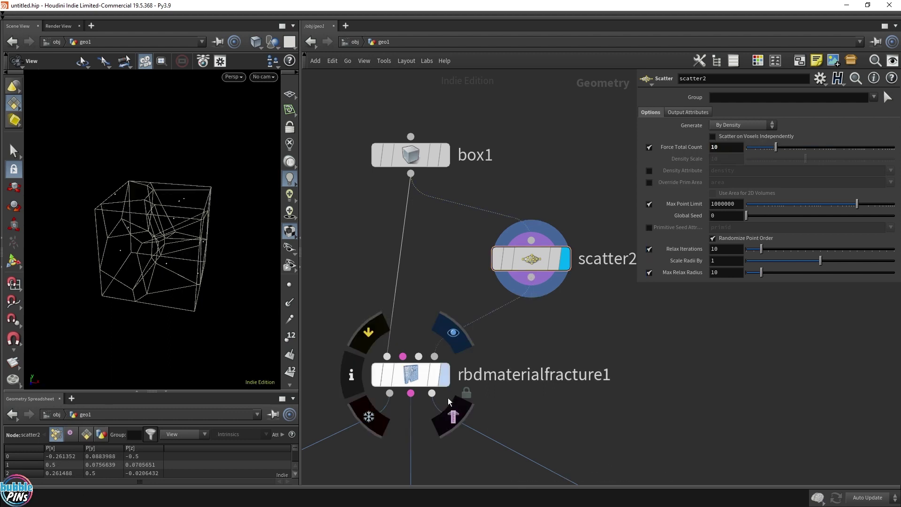
pyautogui.press('r')
pyautogui.click(412, 374)
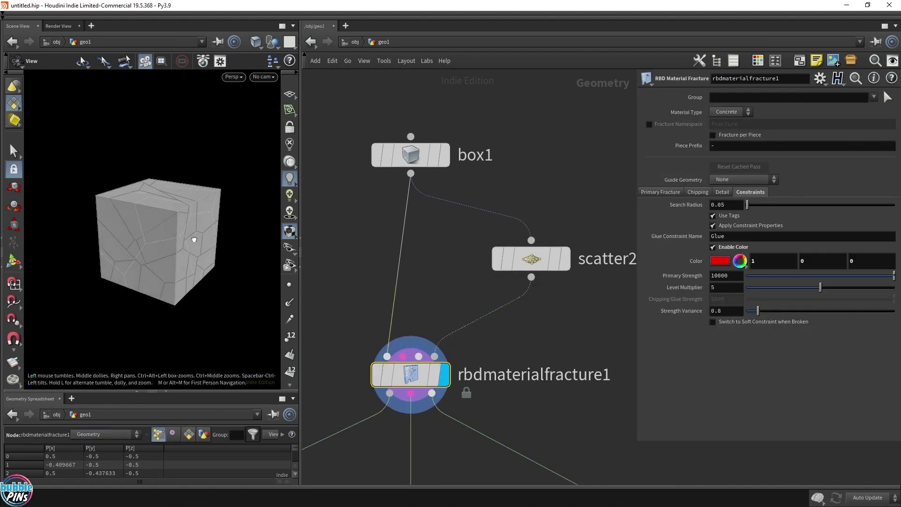
# Remove the second fracture level from rbdmaterialfracture1's Primary Fracture settings, leaving one level.
pyautogui.click(655, 193)
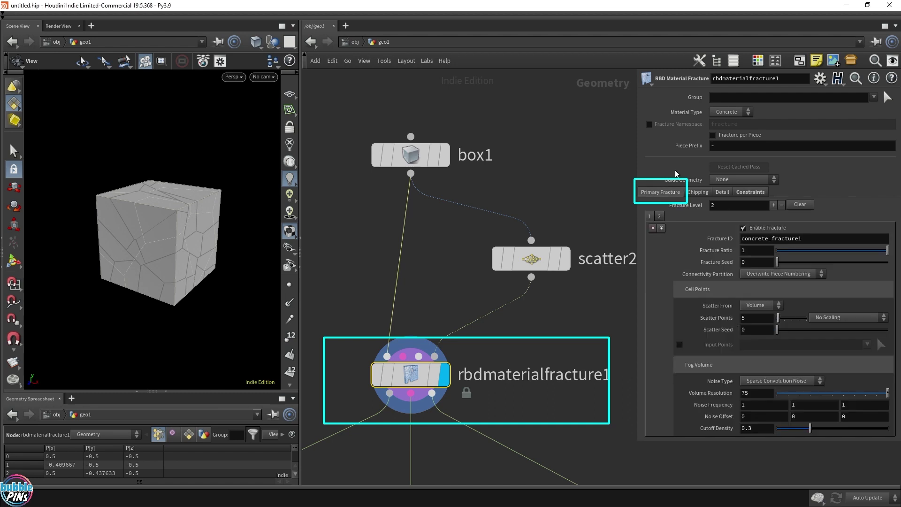
pyautogui.click(658, 217)
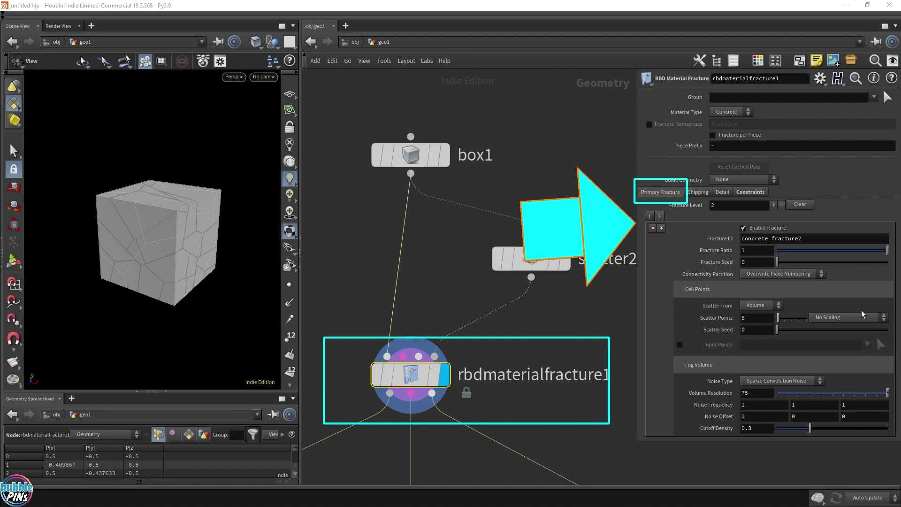
pyautogui.click(652, 228)
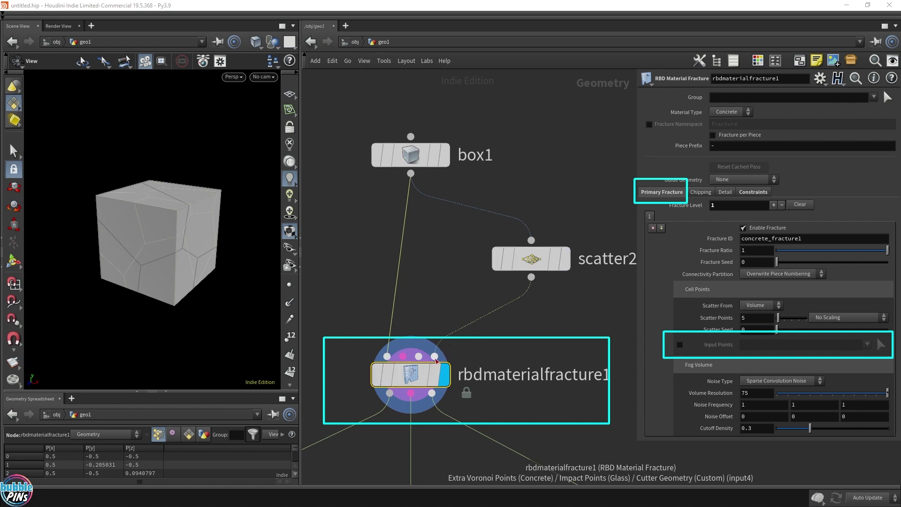
# Enable Input Points on rbdmaterialfracture1 and choose all of the scatter2 points as its group.
pyautogui.click(681, 345)
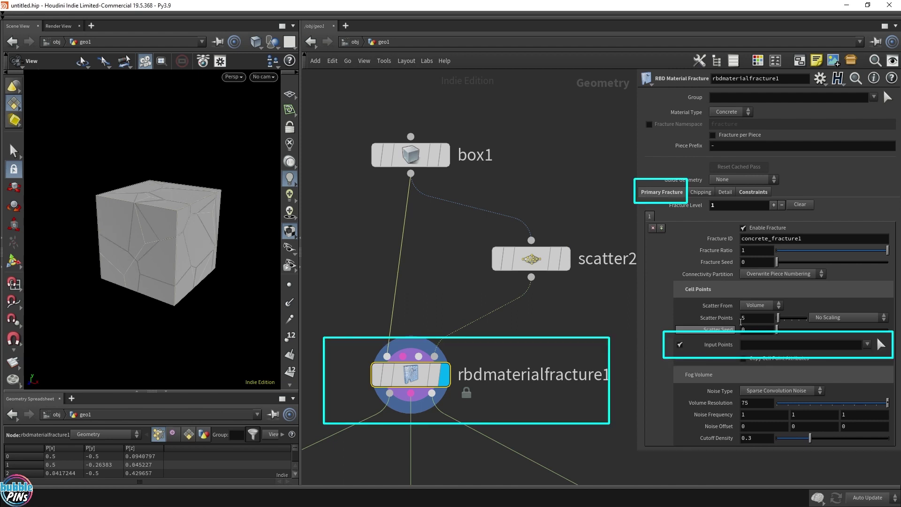
pyautogui.click(881, 345)
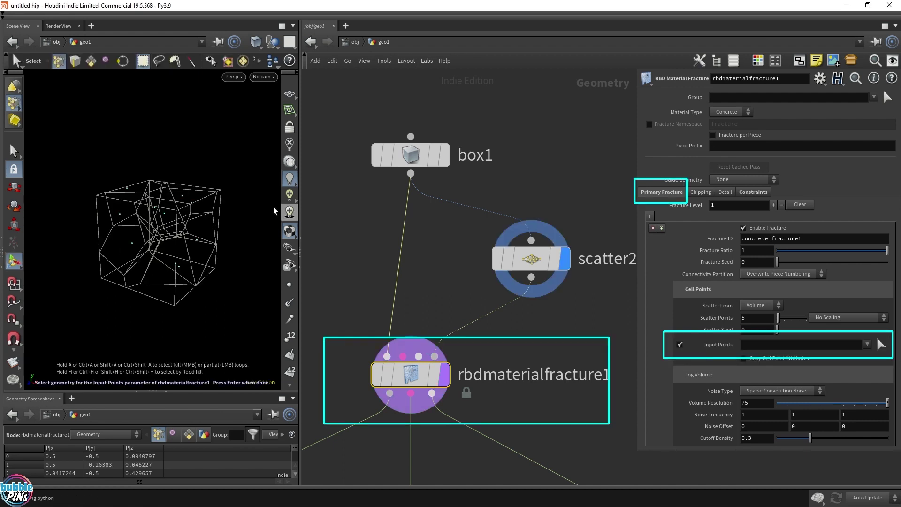
pyautogui.moveTo(193, 210)
pyautogui.keyDown('alt'); pyautogui.mouseDown()
pyautogui.moveTo(213, 192)
pyautogui.moveTo(205, 190)
pyautogui.moveTo(212, 206)
pyautogui.moveTo(202, 215)
pyautogui.mouseUp(); pyautogui.keyUp('alt')
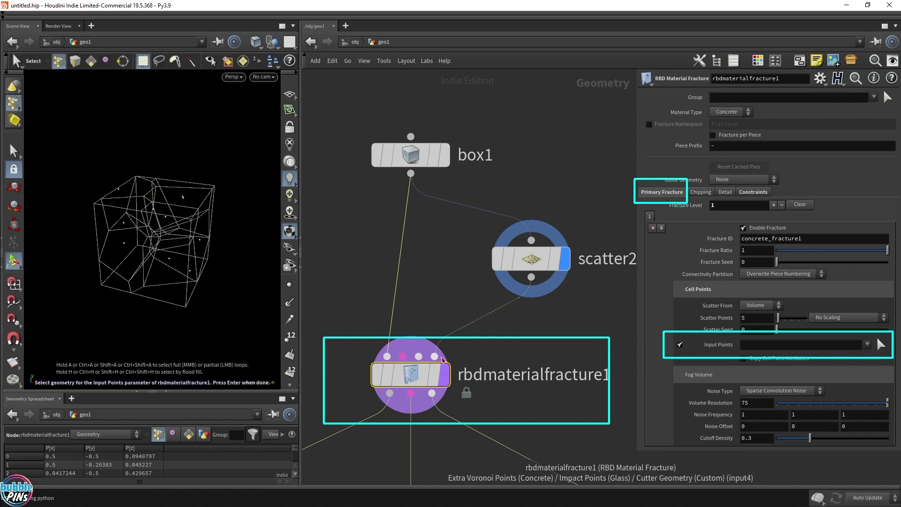
pyautogui.moveTo(76, 151); pyautogui.dragTo(237, 322)
pyautogui.press('Return')
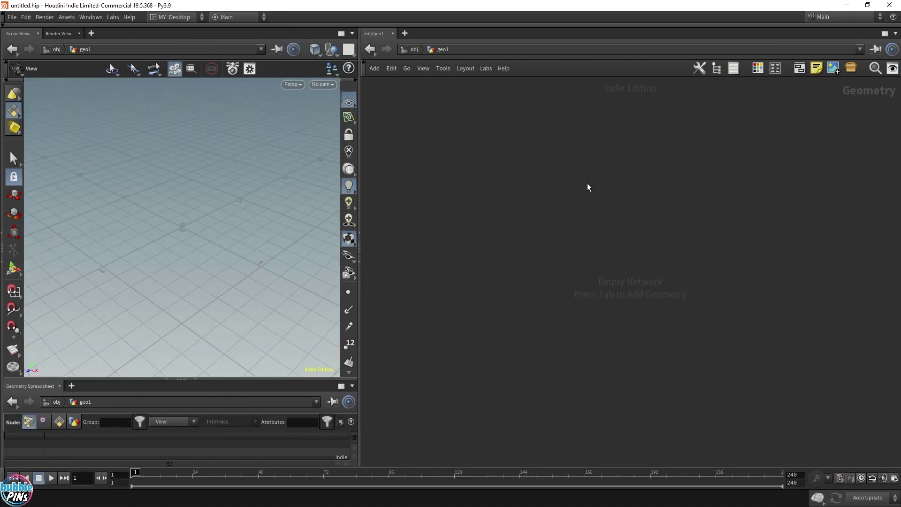
# Add a Box node to the empty geometry network of a fresh scene.
pyautogui.press('Tab')
pyautogui.write('box')
pyautogui.press('Return')
pyautogui.click(567, 197)
# Add a Scatter node well below box1, fed by box1's output, and display it.
pyautogui.press('Tab')
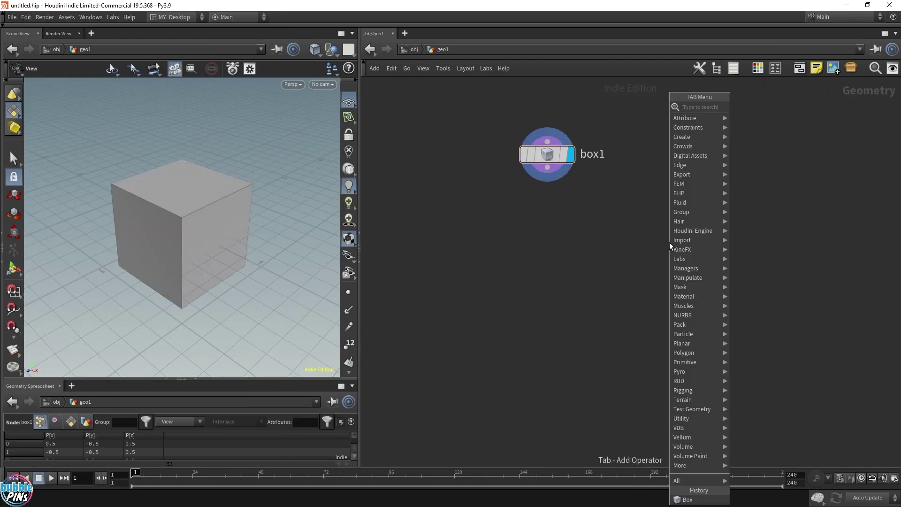
pyautogui.write('sca')
pyautogui.press('Return')
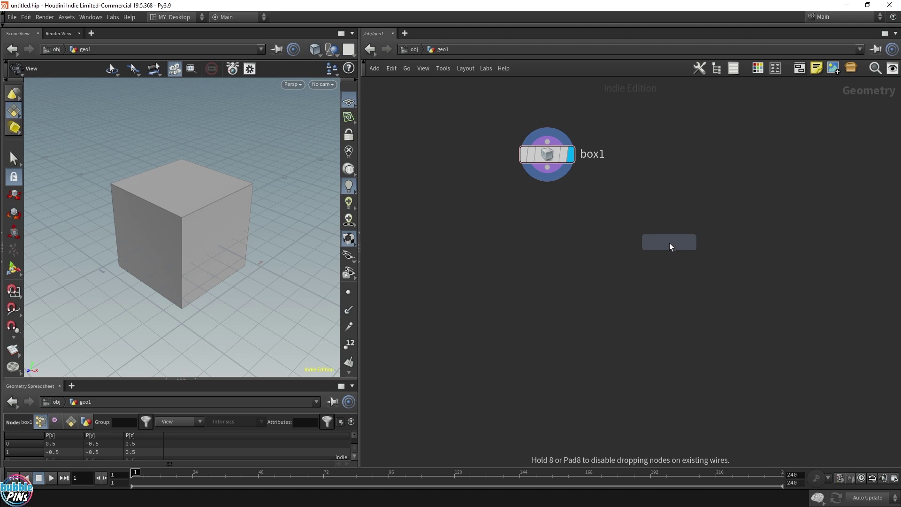
pyautogui.click(663, 236)
pyautogui.moveTo(540, 169); pyautogui.dragTo(625, 247)
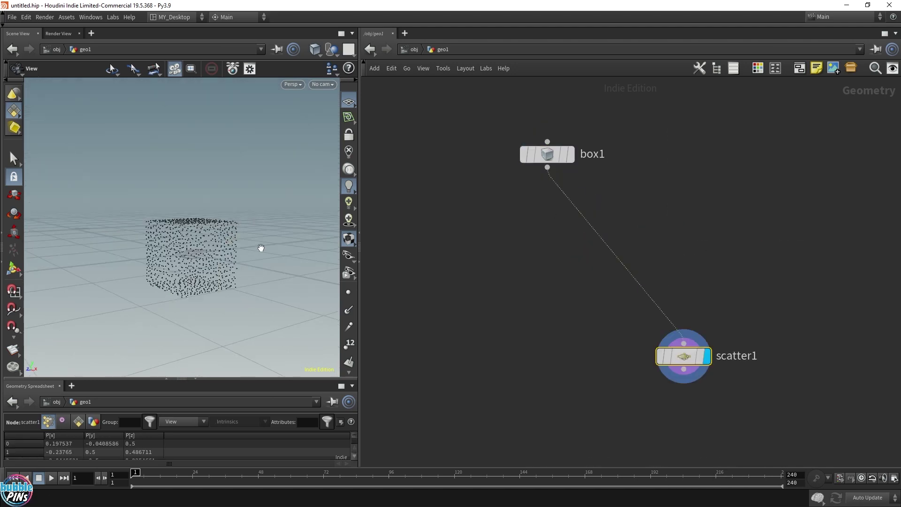
# View the scattered points from a low angle and return the display to box1.
pyautogui.moveTo(235, 251); pyautogui.dragTo(242, 248)
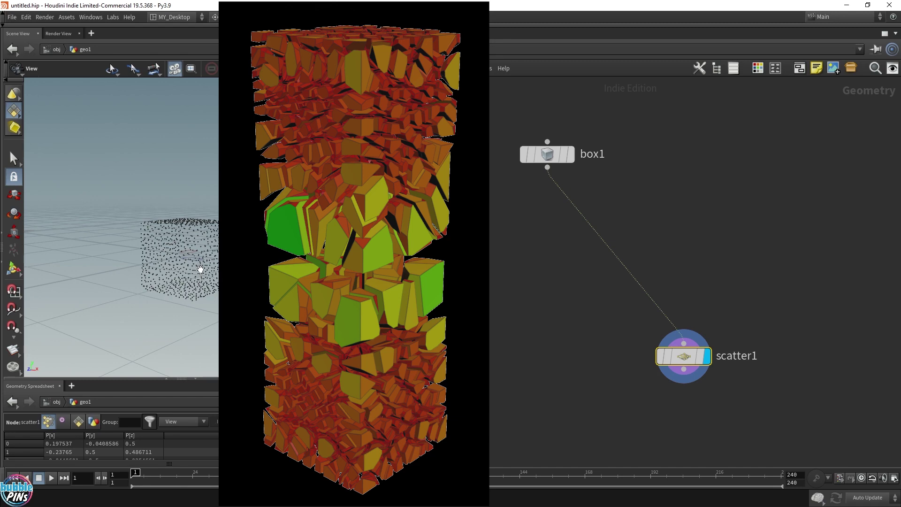
pyautogui.click(542, 155)
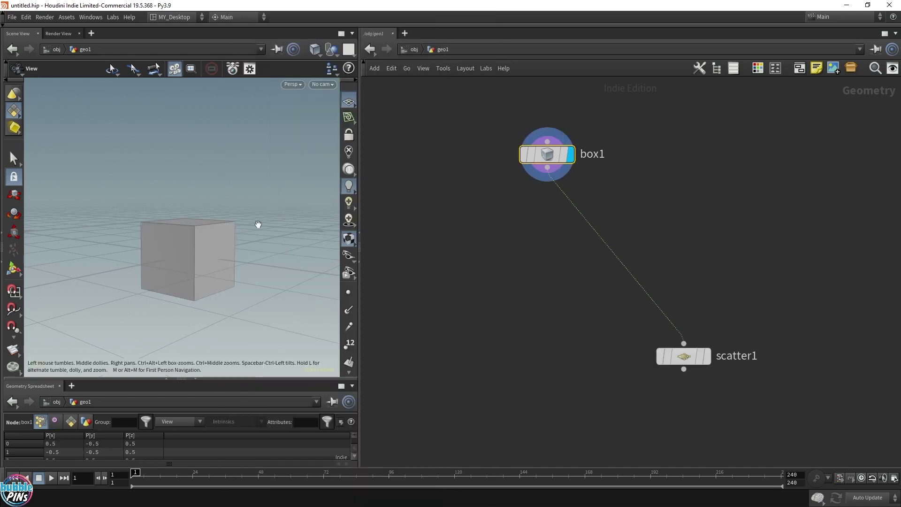
# Stretch box1 upward into a tall column and display the points scattered by scatter1.
pyautogui.press('Return')
pyautogui.moveTo(190, 220); pyautogui.dragTo(193, 140)
pyautogui.press('Escape')
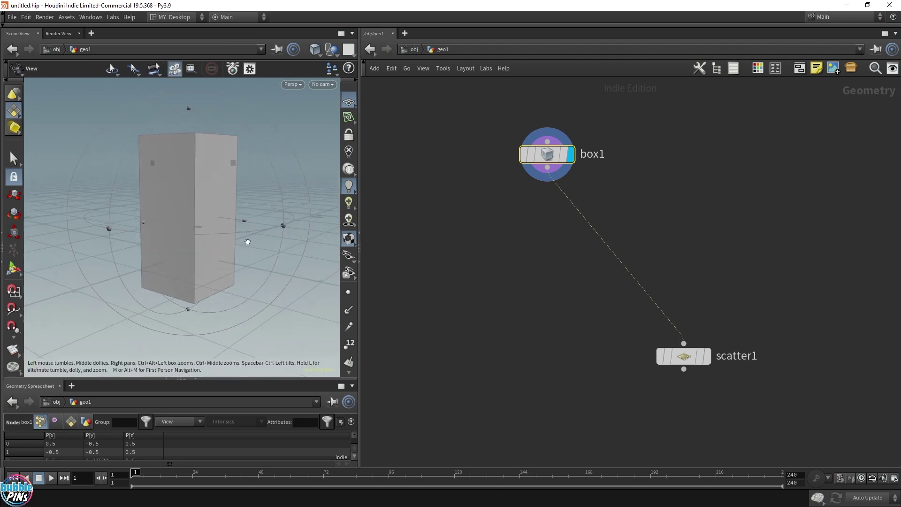
pyautogui.click(685, 358)
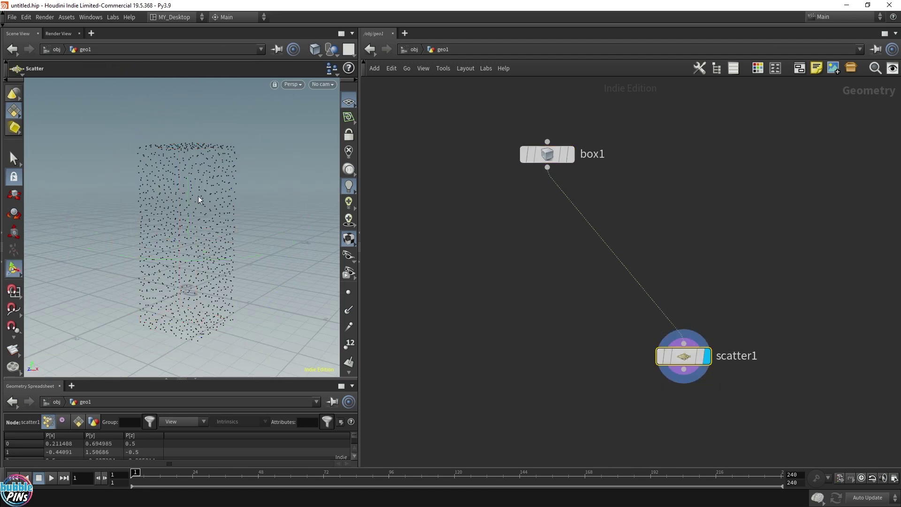
pyautogui.keyDown('alt'); pyautogui.moveTo(230, 255); pyautogui.dragTo(202, 238); pyautogui.keyUp('alt')
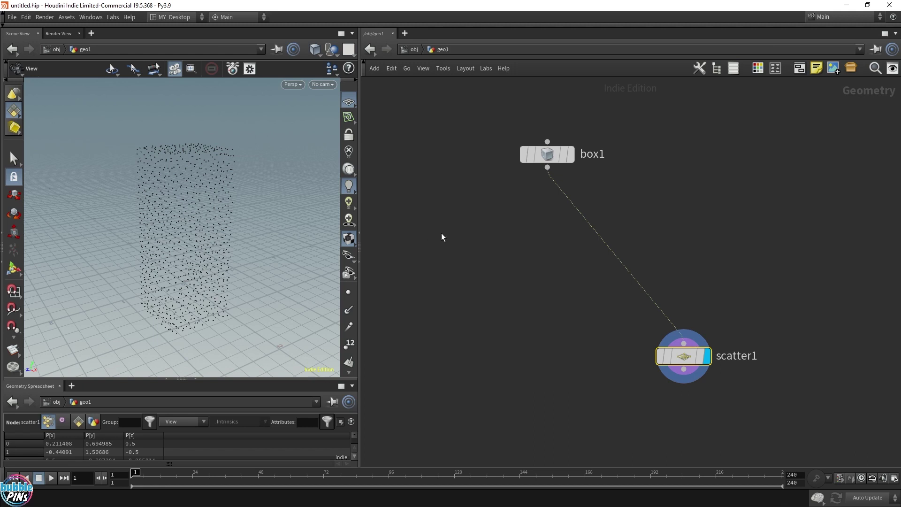
# Add a Voronoi Fracture node with box1 as its first input and scatter1 as its second, and display it.
pyautogui.click(691, 241)
pyautogui.press('Tab')
pyautogui.write('voron')
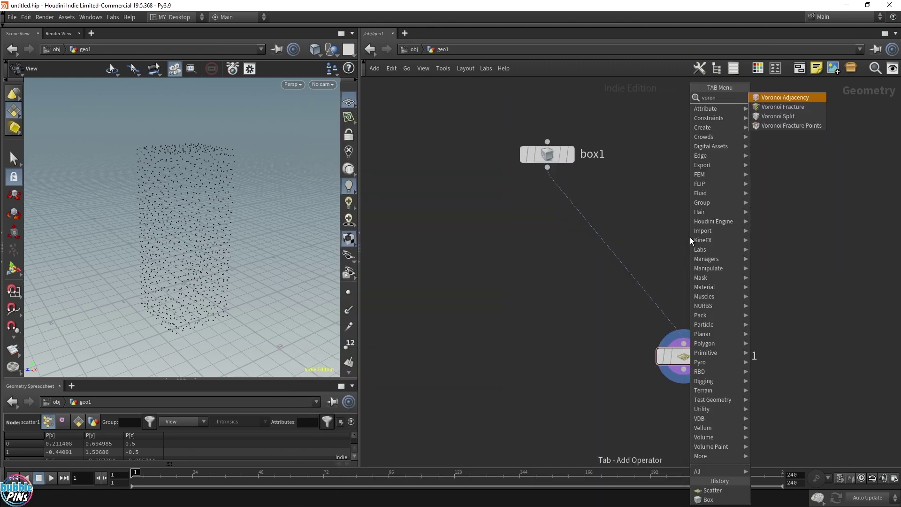
pyautogui.press('Return')
pyautogui.click(547, 424)
pyautogui.click(547, 169)
pyautogui.click(536, 410)
pyautogui.moveTo(558, 410); pyautogui.dragTo(682, 375)
pyautogui.moveTo(485, 311); pyautogui.dragTo(480, 280, button='middle')
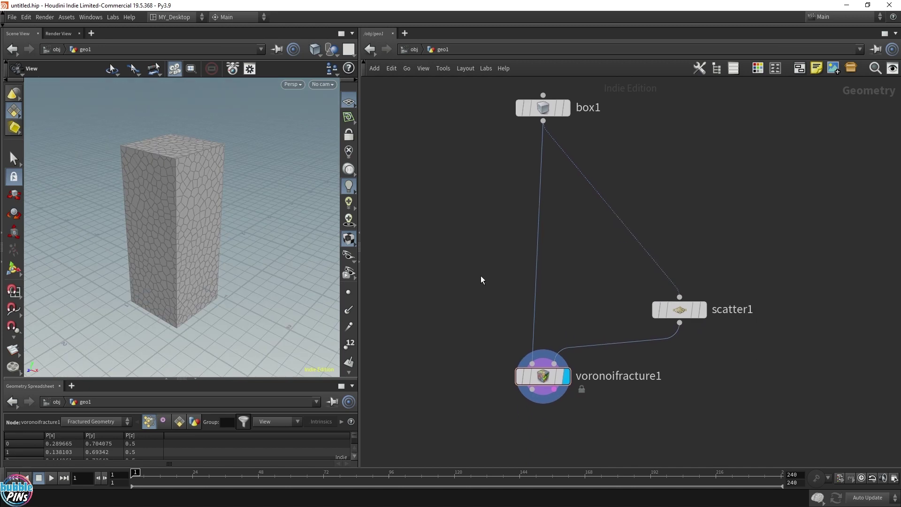
pyautogui.scroll(-2, 480, 277)
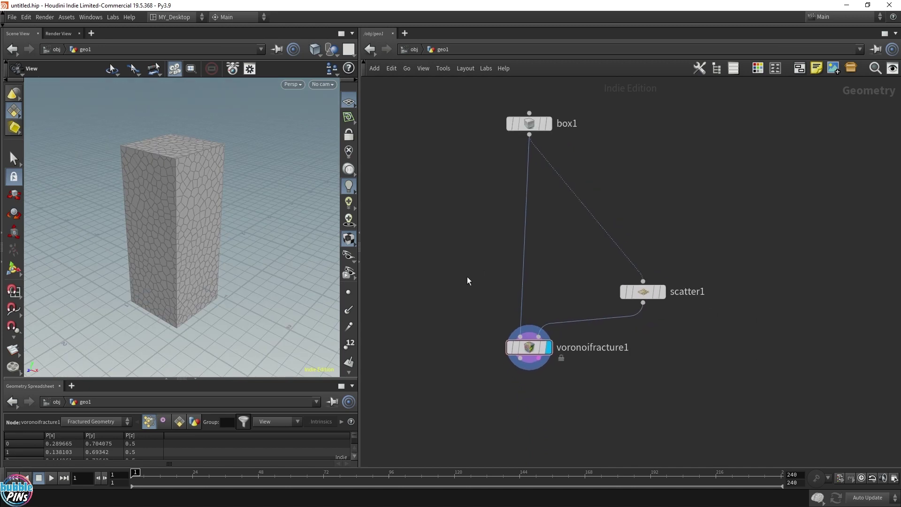
# Add a Clip node fed by voronoifracture1's fractured geometry, colour it black, and display it with its parameters open.
pyautogui.press('Tab')
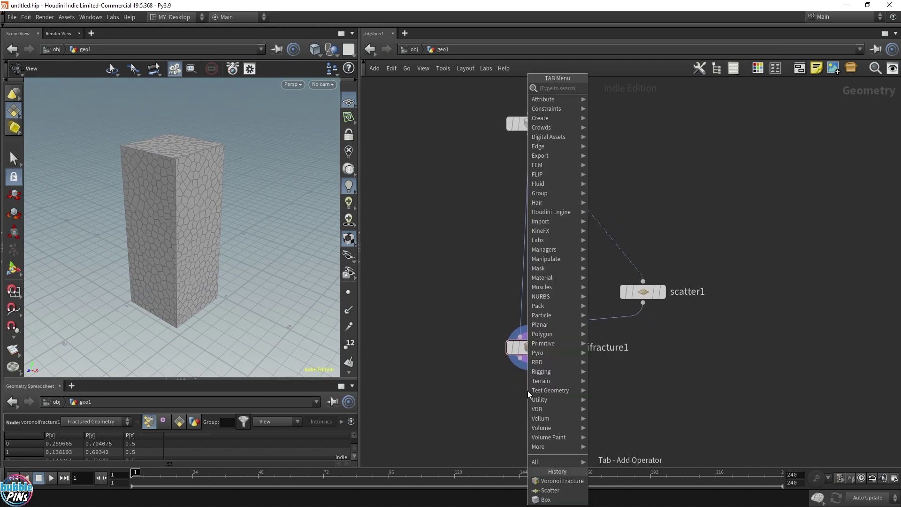
pyautogui.write('clip')
pyautogui.press('Return')
pyautogui.click(529, 407)
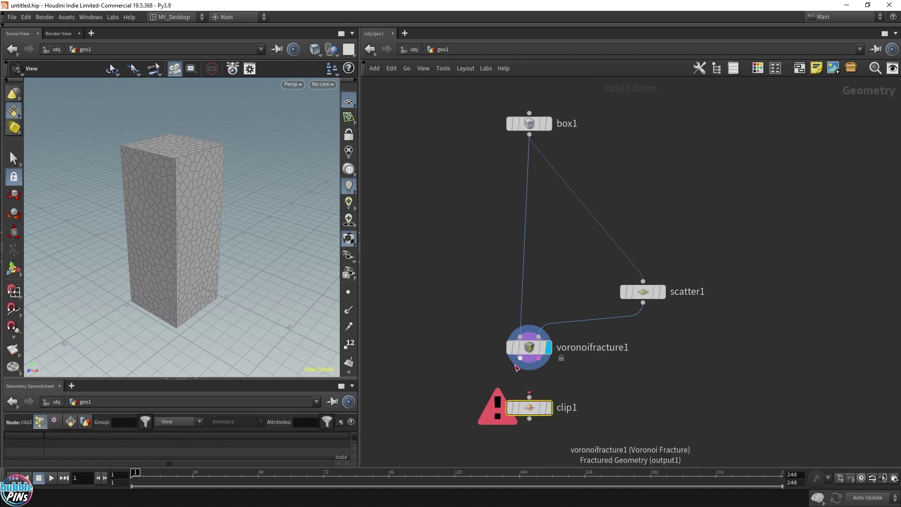
pyautogui.click(549, 409)
pyautogui.press('c')
pyautogui.click(784, 451)
pyautogui.press('c')
pyautogui.press('p')
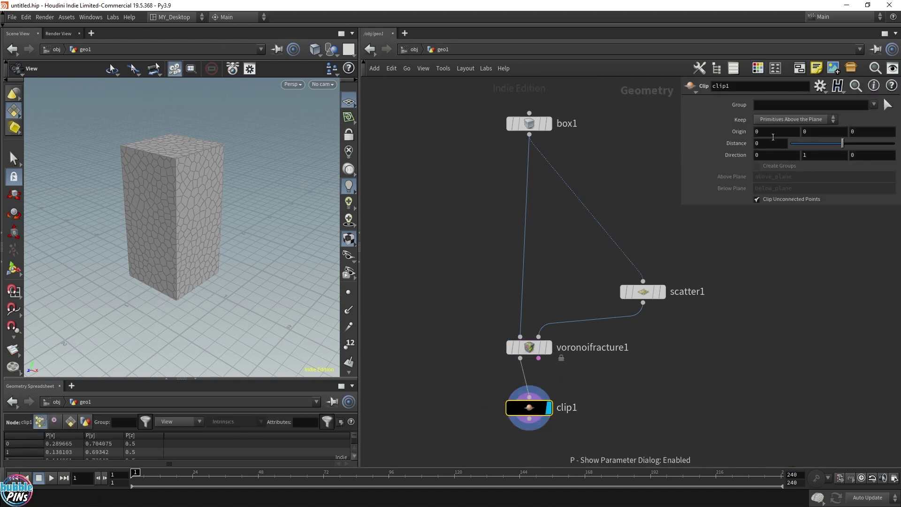
# Set clip1's direction to 1, 0, 0, inspect the pieces inside the cut box and delete the clip.
pyautogui.moveTo(181, 206); pyautogui.dragTo(305, 181)
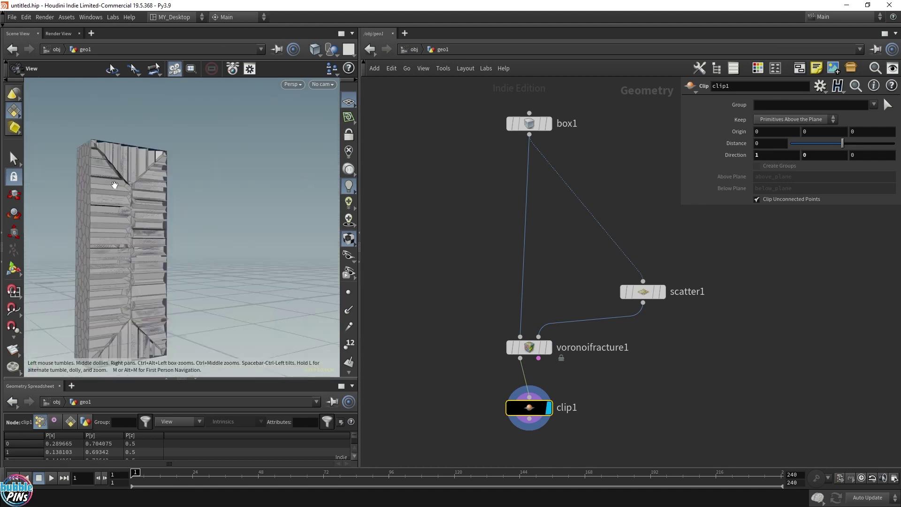
pyautogui.moveTo(115, 185); pyautogui.dragTo(119, 215)
pyautogui.scroll(3, 135, 135)
pyautogui.scroll(2, 135, 135)
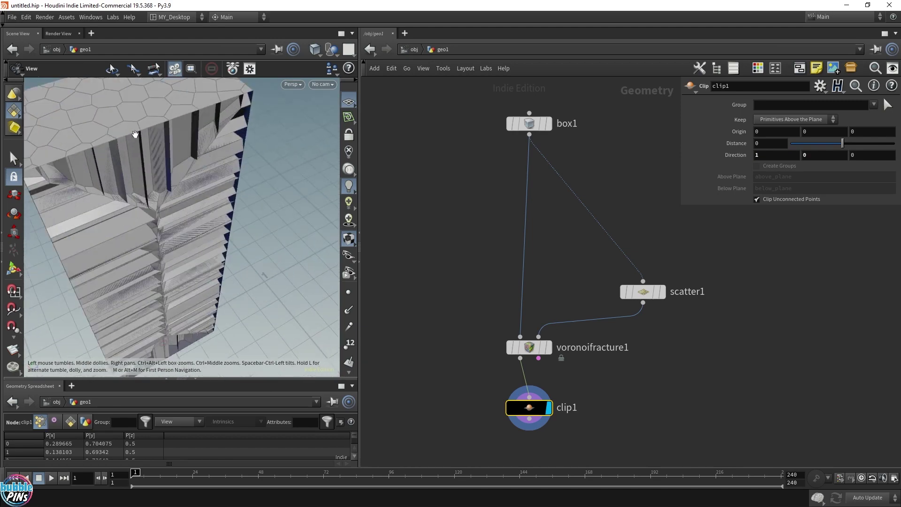
pyautogui.scroll(-5, 144, 140)
pyautogui.moveTo(144, 140); pyautogui.dragTo(195, 150)
pyautogui.scroll(2, 130, 177)
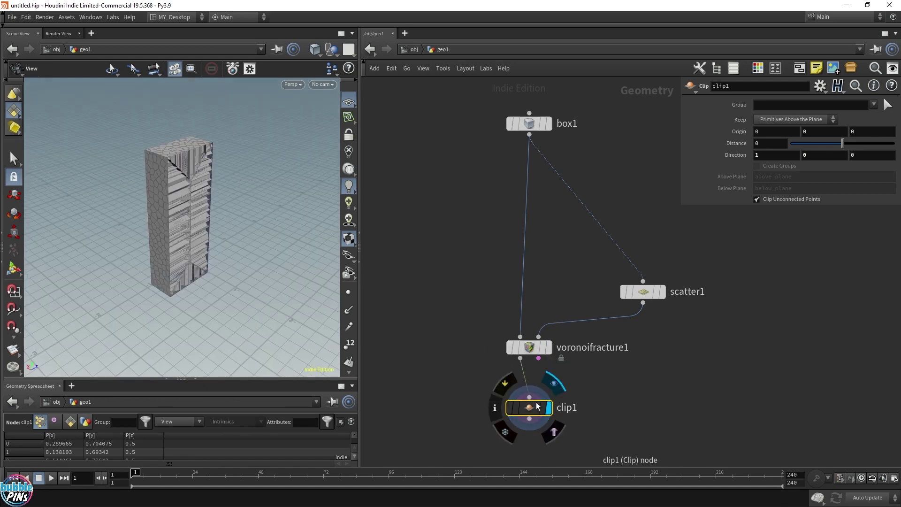
pyautogui.press('Delete')
# Add a displayed, black-coloured Edit node fed by voronoifracture1's fractured geometry.
pyautogui.press('Tab')
pyautogui.press('Return')
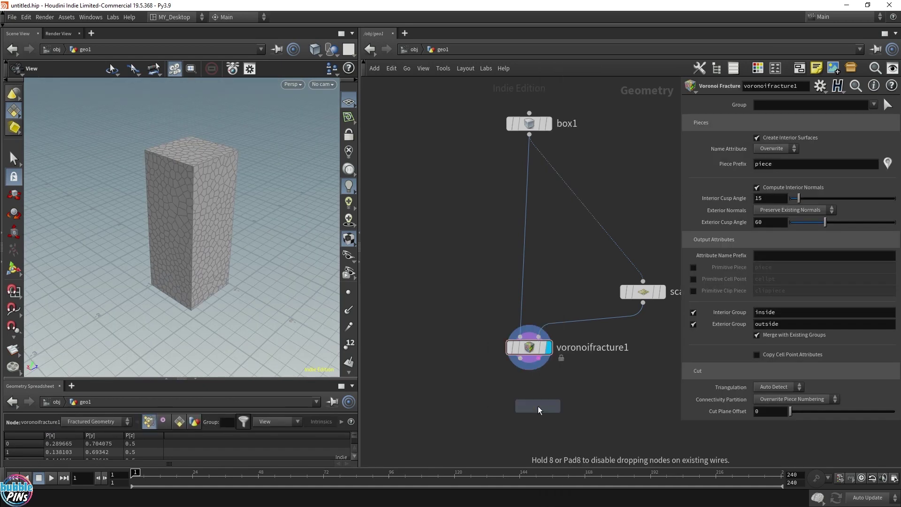
pyautogui.click(530, 401)
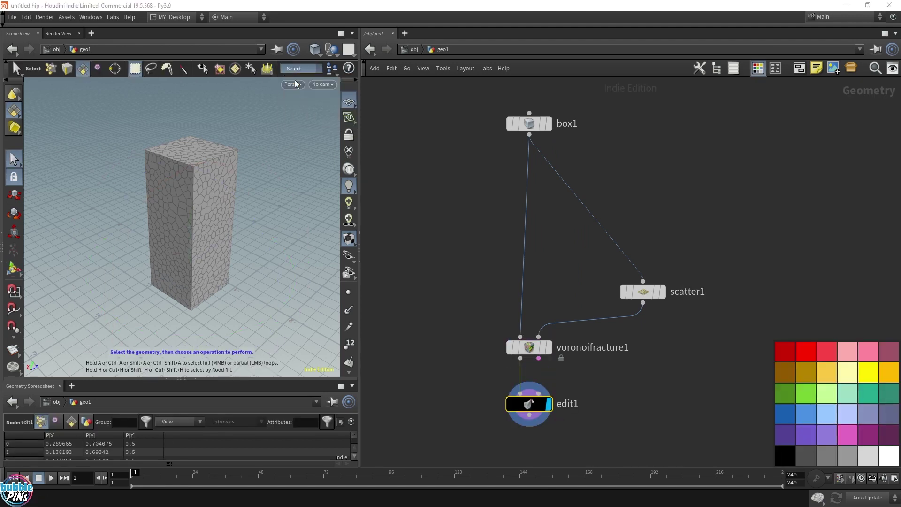
# Select individual 3D-connected fracture pieces on edit1 and move them out through the sides of the box.
pyautogui.press('9')
pyautogui.press('t')
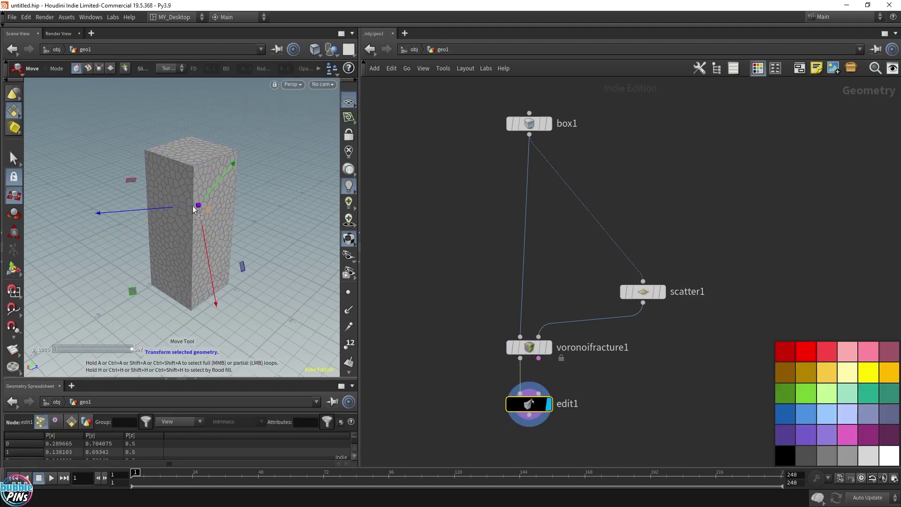
pyautogui.moveTo(187, 206); pyautogui.dragTo(143, 215)
pyautogui.scroll(8, 202, 183)
pyautogui.scroll(2, 153, 191)
pyautogui.scroll(-5, 169, 200)
pyautogui.click(14, 159)
pyautogui.click(216, 193)
pyautogui.scroll(-5, 209, 200)
pyautogui.click(198, 192)
pyautogui.moveTo(198, 191); pyautogui.dragTo(188, 193)
pyautogui.moveTo(120, 205); pyautogui.dragTo(131, 202)
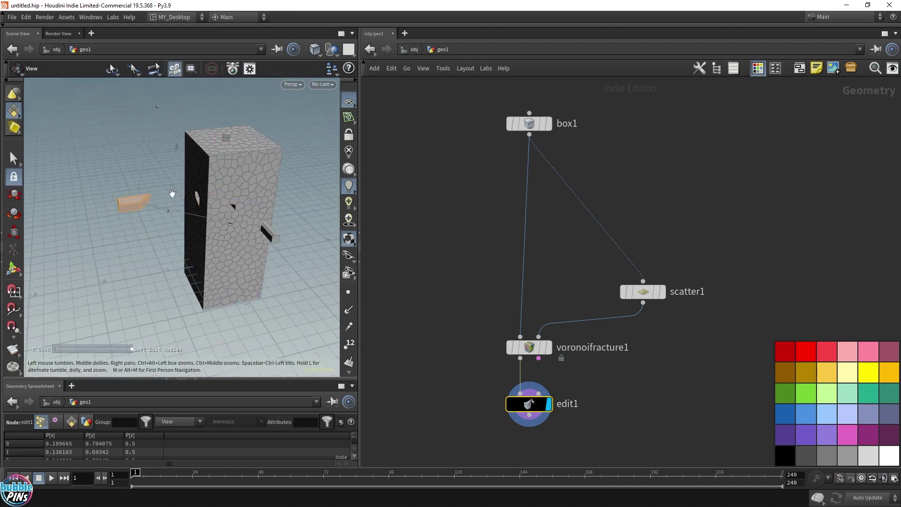
# Inspect the holes left by the moved pieces and the 3D-connected islands, and delete edit1.
pyautogui.scroll(6, 237, 191)
pyautogui.moveTo(213, 195)
pyautogui.keyDown('alt'); pyautogui.mouseDown()
pyautogui.moveTo(312, 196)
pyautogui.moveTo(223, 194)
pyautogui.mouseUp(); pyautogui.keyUp('alt')
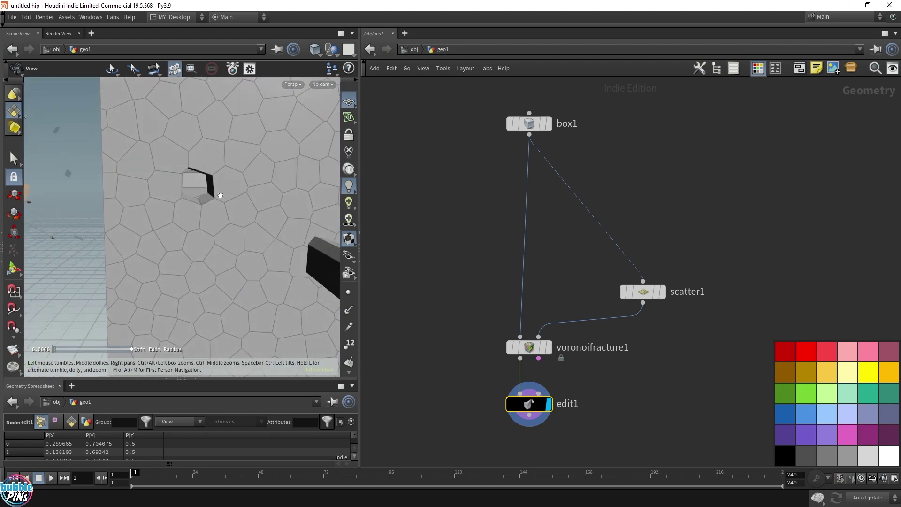
pyautogui.press('Return')
pyautogui.press('s')
pyautogui.click(194, 182)
pyautogui.keyDown('alt'); pyautogui.moveTo(195, 182); pyautogui.dragTo(270, 268); pyautogui.keyUp('alt')
pyautogui.scroll(-5, 217, 194)
pyautogui.scroll(4, 203, 183)
pyautogui.press('s')
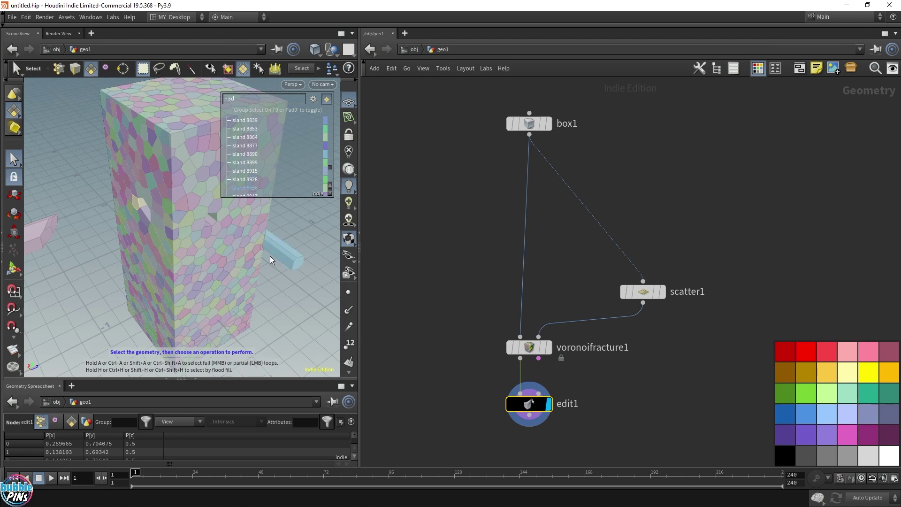
pyautogui.press('Escape')
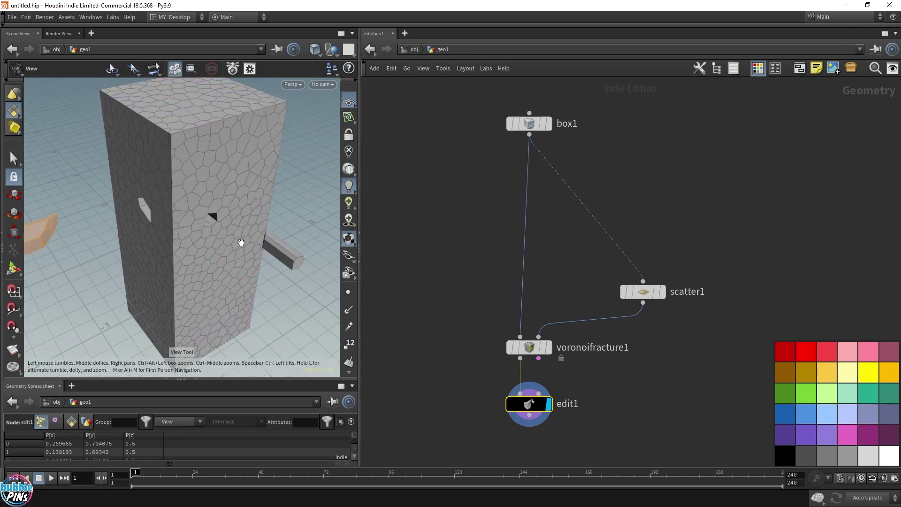
pyautogui.press('Delete')
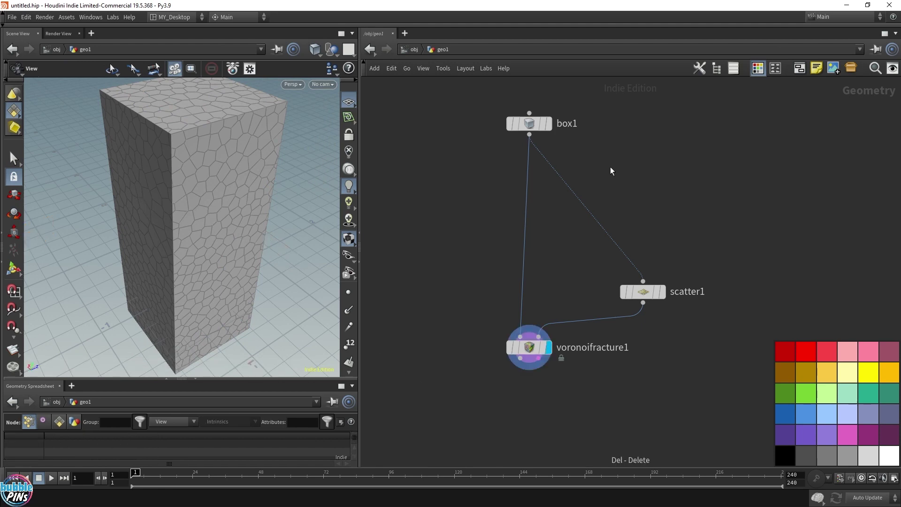
# Add a VDB from Polygons node above scatter1, fed by box1's output, and display it.
pyautogui.press('Tab')
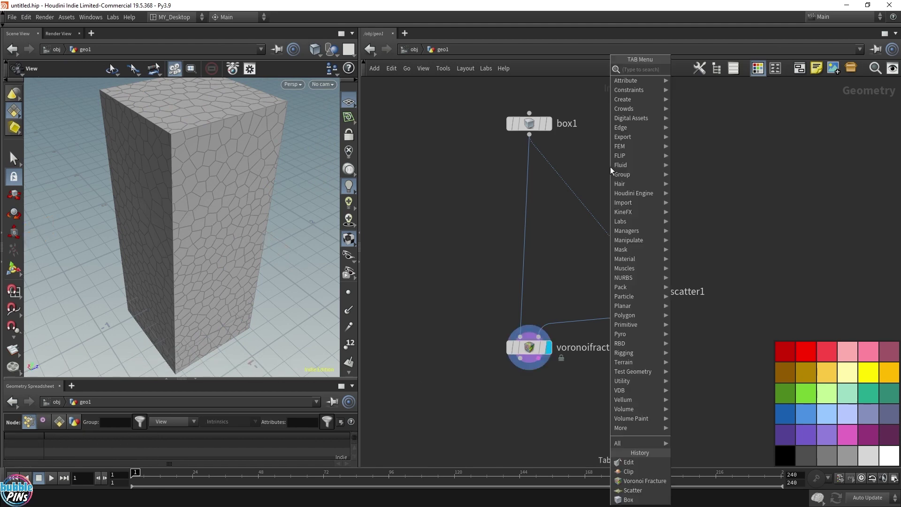
pyautogui.write('vdb from po')
pyautogui.press('Return')
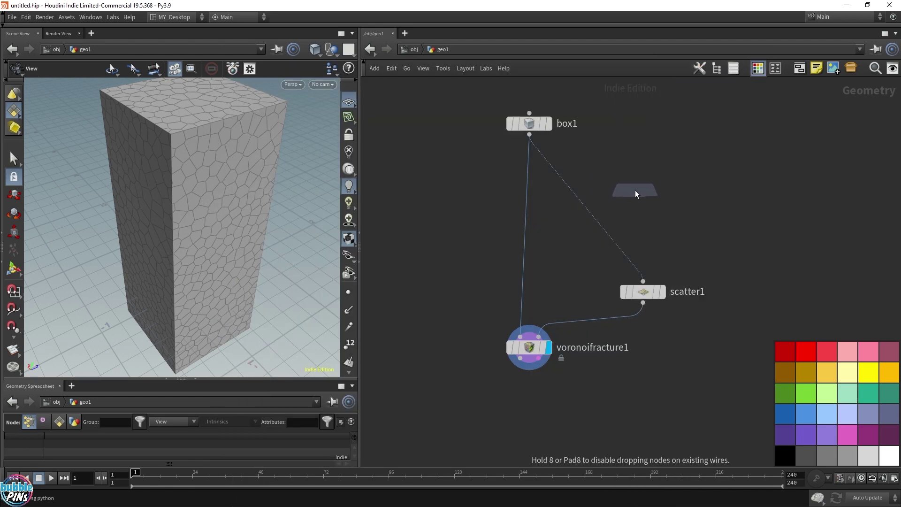
pyautogui.click(643, 184)
pyautogui.moveTo(529, 135); pyautogui.dragTo(637, 174)
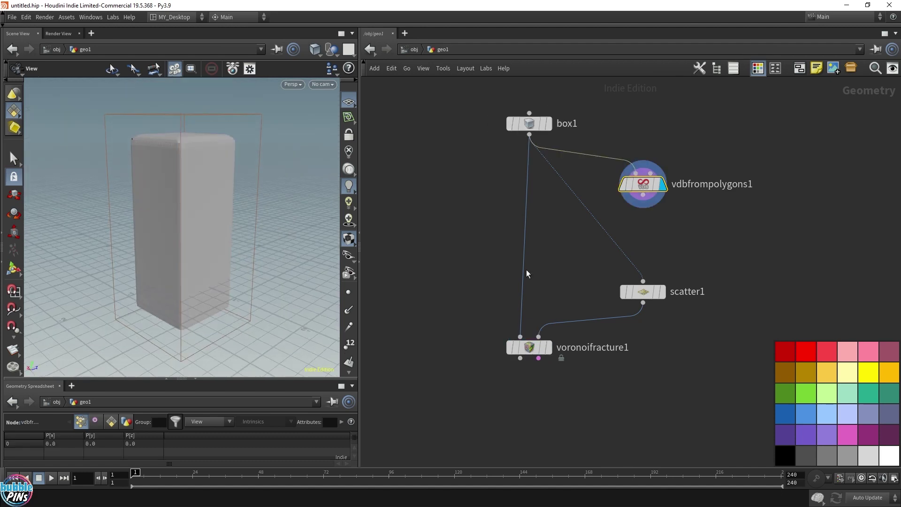
# Make vdbfrompolygons1 output a Fog VDB instead of a Distance VDB.
pyautogui.moveTo(707, 260); pyautogui.dragTo(646, 287, button='middle')
pyautogui.press('c')
pyautogui.press('p')
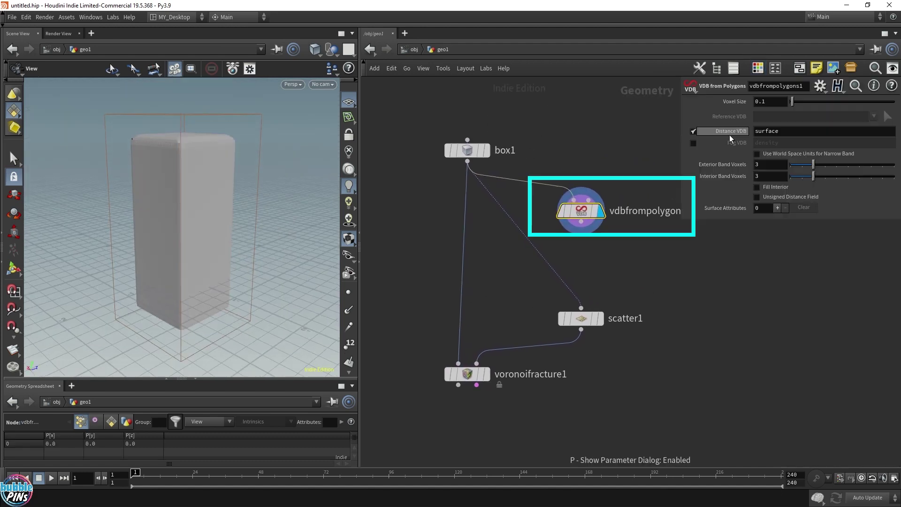
pyautogui.click(693, 132)
pyautogui.click(693, 142)
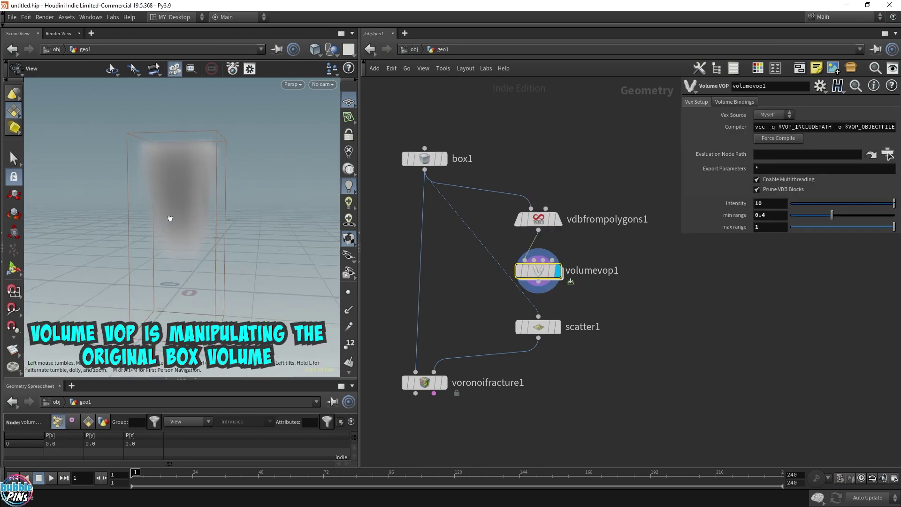
# Examine inside volumevop1 how the absolute Y position and the sampled density are multiplied and passed to the Fit Range node.
pyautogui.moveTo(191, 165); pyautogui.dragTo(230, 175)
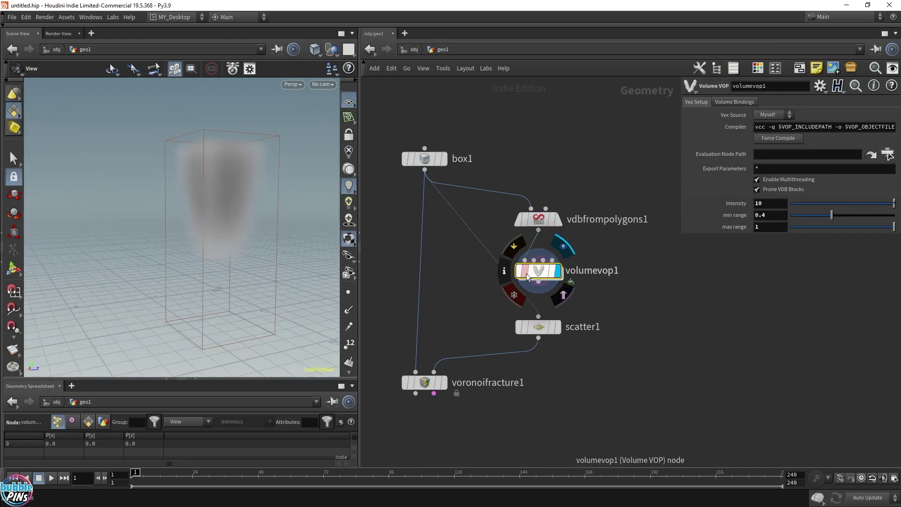
pyautogui.doubleClick(539, 271)
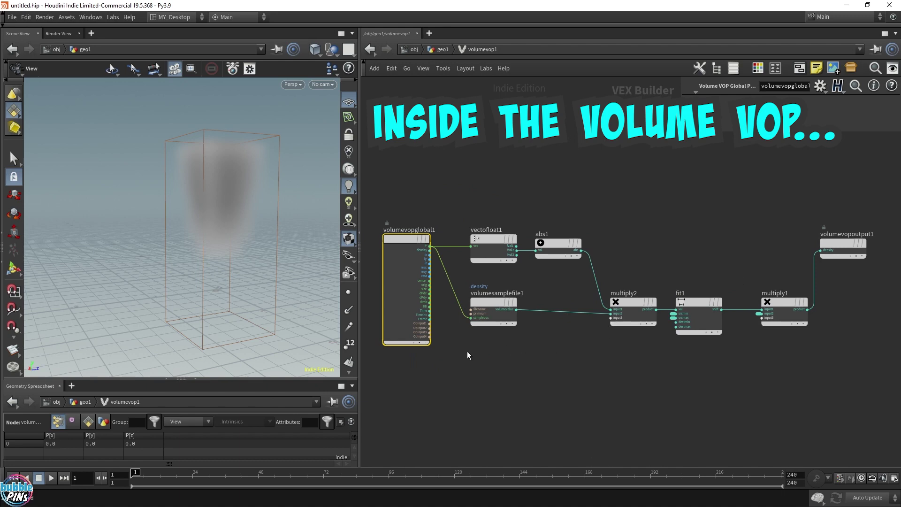
pyautogui.moveTo(470, 341); pyautogui.dragTo(549, 282)
pyautogui.moveTo(466, 355); pyautogui.dragTo(549, 276)
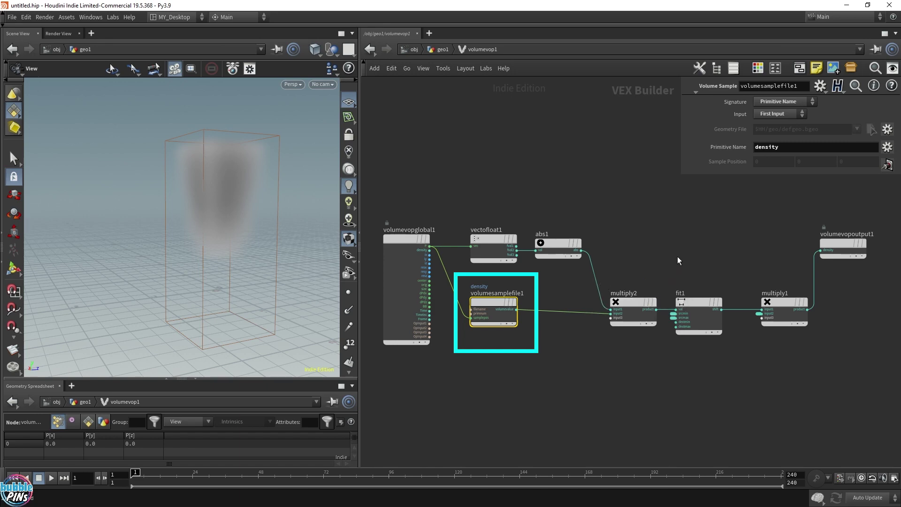
pyautogui.click(629, 313)
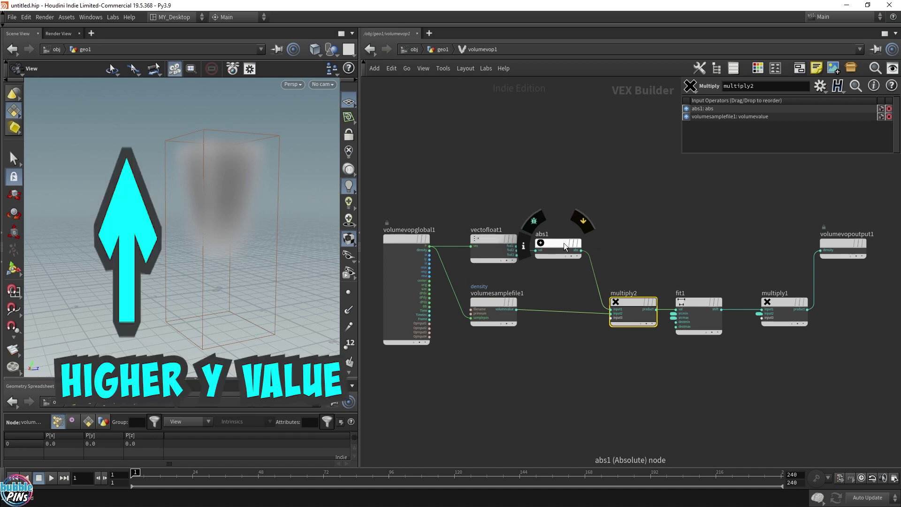
pyautogui.scroll(5, 519, 248)
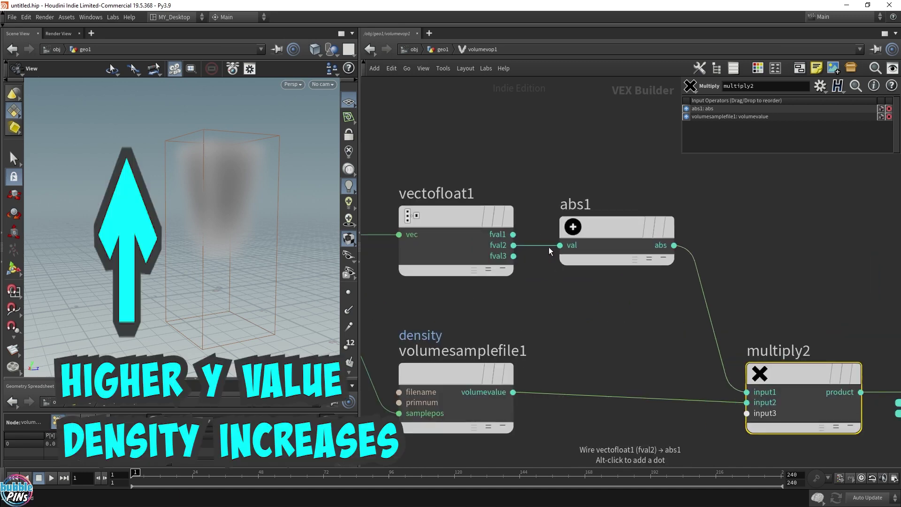
pyautogui.moveTo(468, 277); pyautogui.dragTo(579, 293, button='middle')
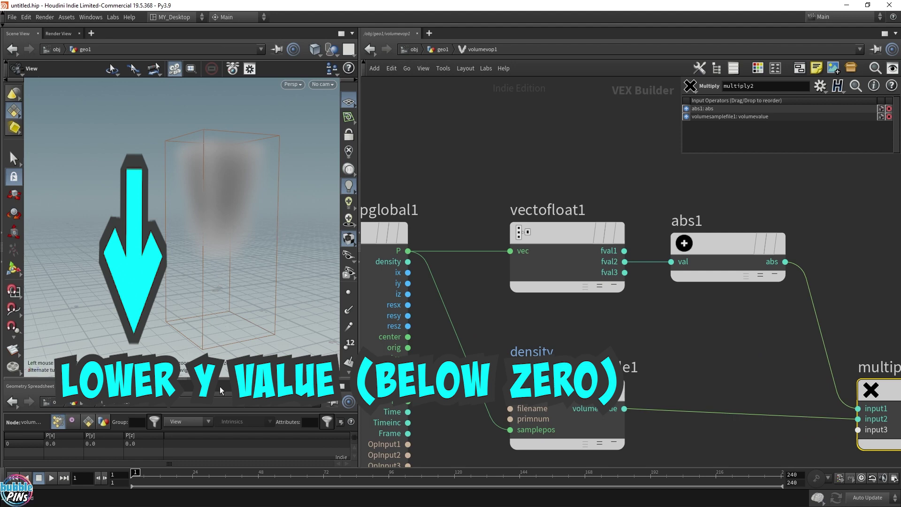
pyautogui.moveTo(231, 288); pyautogui.dragTo(202, 291)
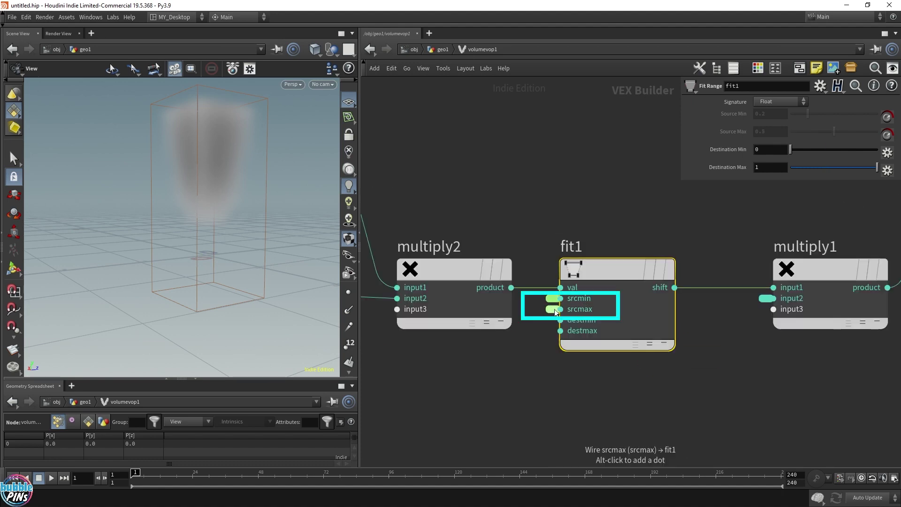
# Compare volumevop1's promoted intensity and range parameters with the fit1 and multiply1 inputs inside it, ending back in geo1.
pyautogui.click(443, 49)
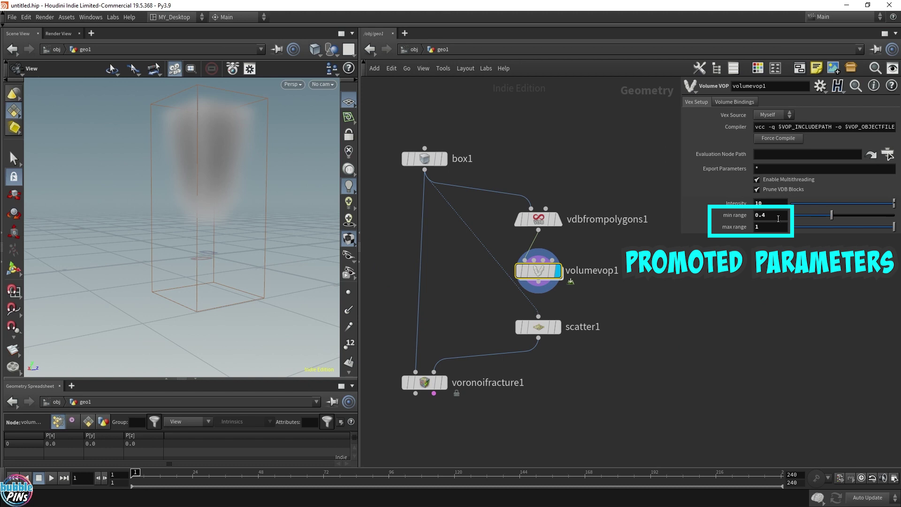
pyautogui.doubleClick(538, 271)
pyautogui.moveTo(751, 363); pyautogui.dragTo(668, 390, button='middle')
pyautogui.scroll(-1, 697, 364)
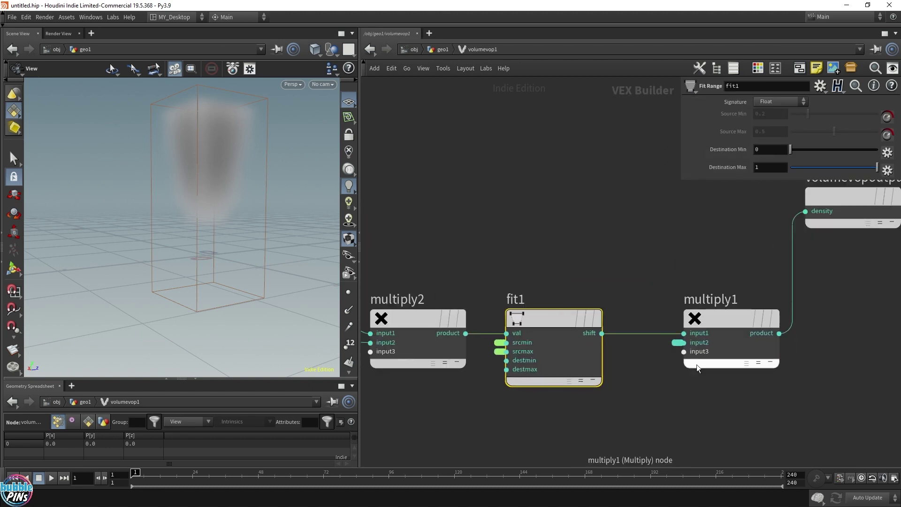
pyautogui.moveTo(613, 274); pyautogui.dragTo(697, 291, button='middle')
pyautogui.scroll(-3, 695, 289)
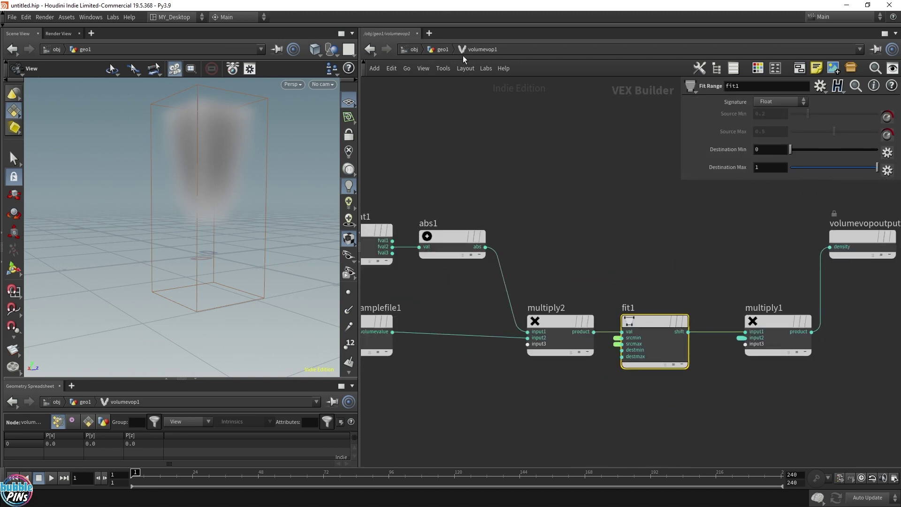
pyautogui.click(442, 49)
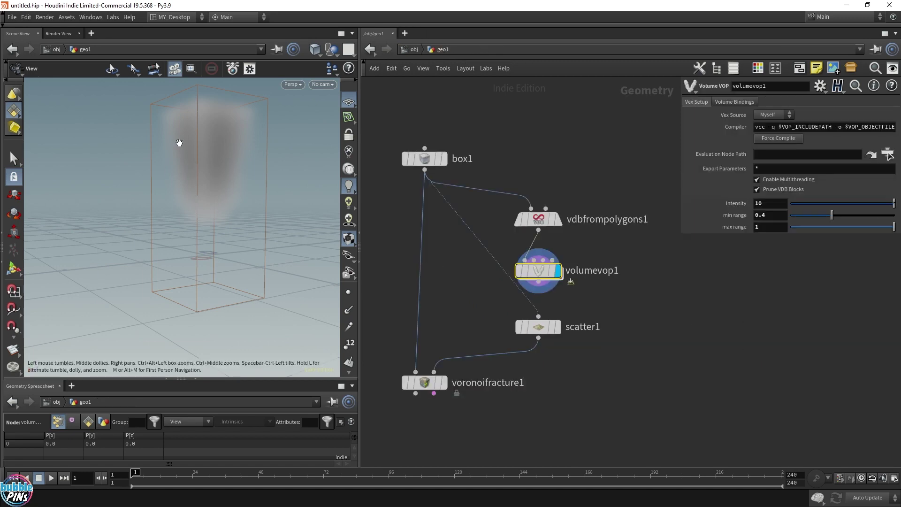
# Connect volumevop1's output to scatter1's input and display scatter1, so the points scatter inside the shaped fog volume.
pyautogui.moveTo(538, 281); pyautogui.dragTo(538, 316)
pyautogui.click(557, 326)
pyautogui.moveTo(244, 225); pyautogui.dragTo(177, 216)
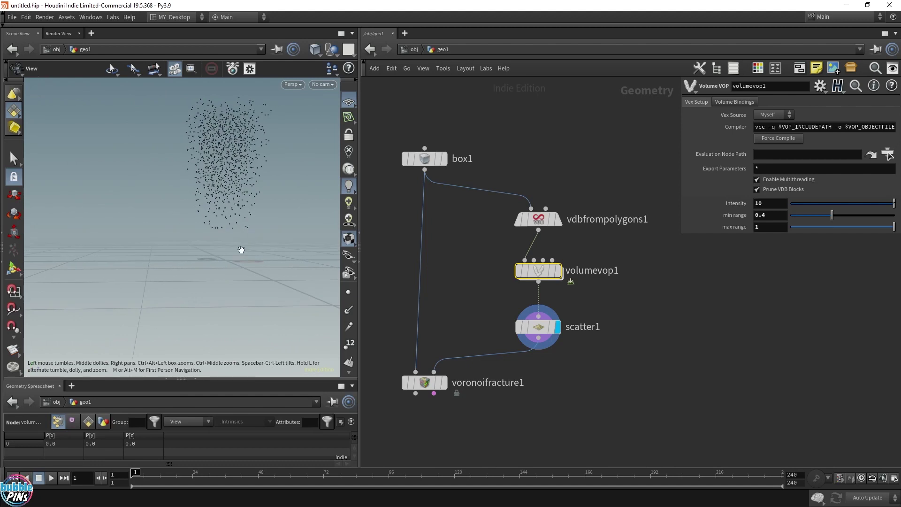
pyautogui.moveTo(241, 249); pyautogui.dragTo(280, 245)
# Show box1 as a template and move the box down along Y to a centre height of 0.112063.
pyautogui.click(438, 162)
pyautogui.moveTo(182, 258); pyautogui.dragTo(237, 283)
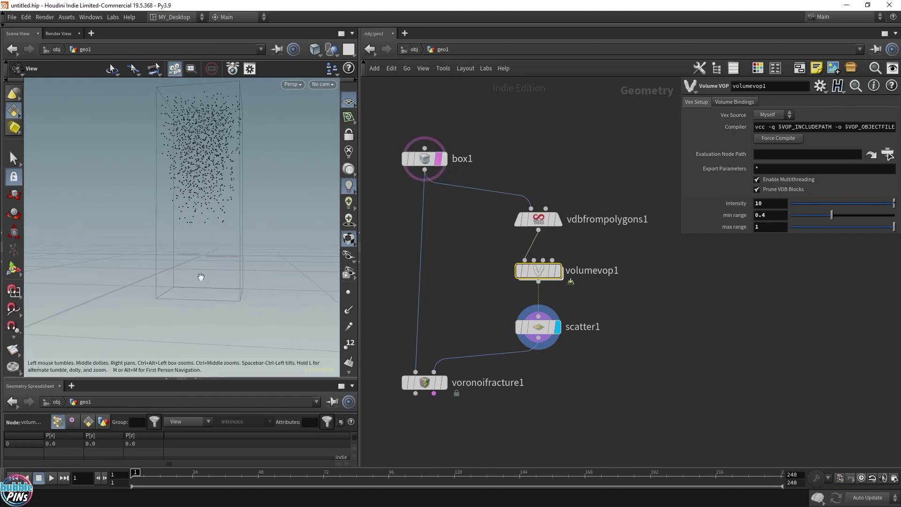
pyautogui.moveTo(483, 131); pyautogui.dragTo(393, 212)
pyautogui.press('Return')
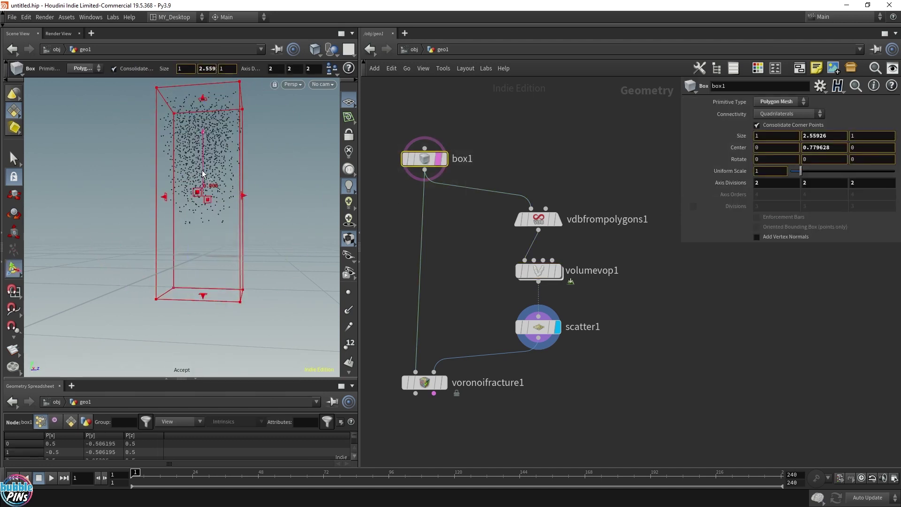
pyautogui.moveTo(203, 184); pyautogui.dragTo(205, 203)
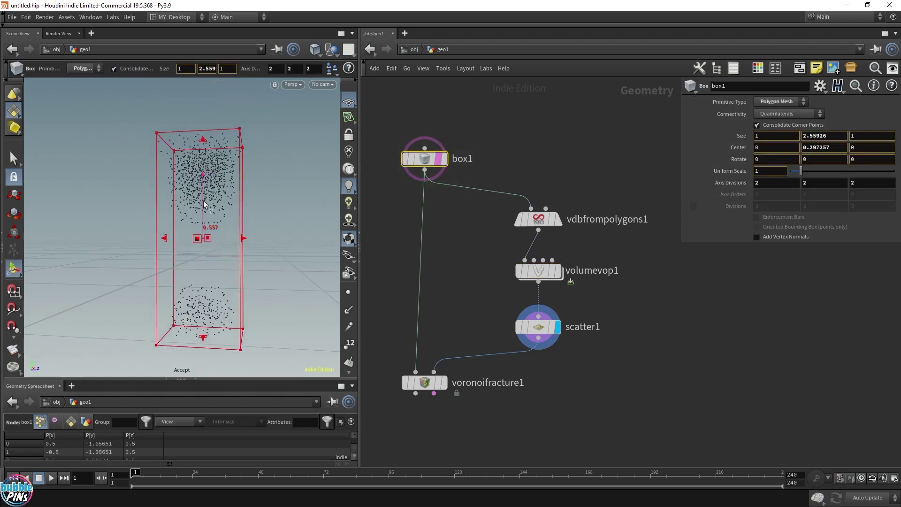
pyautogui.moveTo(204, 205); pyautogui.dragTo(204, 214)
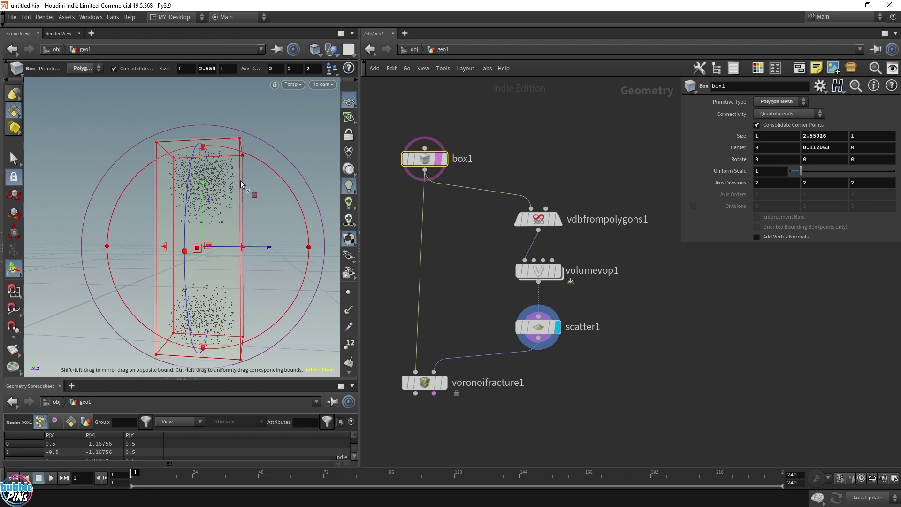
# Check the scattered points inside the box, and display and select voronoifracture1 to show the fractured box.
pyautogui.moveTo(449, 389)
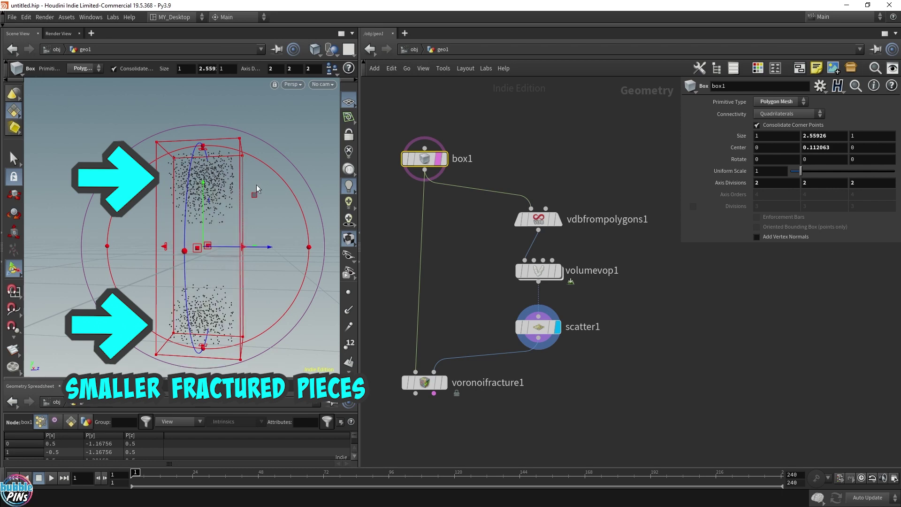
pyautogui.keyDown('alt'); pyautogui.moveTo(252, 185); pyautogui.dragTo(212, 233); pyautogui.keyUp('alt')
pyautogui.scroll(10, 197, 162)
pyautogui.press('Escape')
pyautogui.scroll(-10, 182, 203)
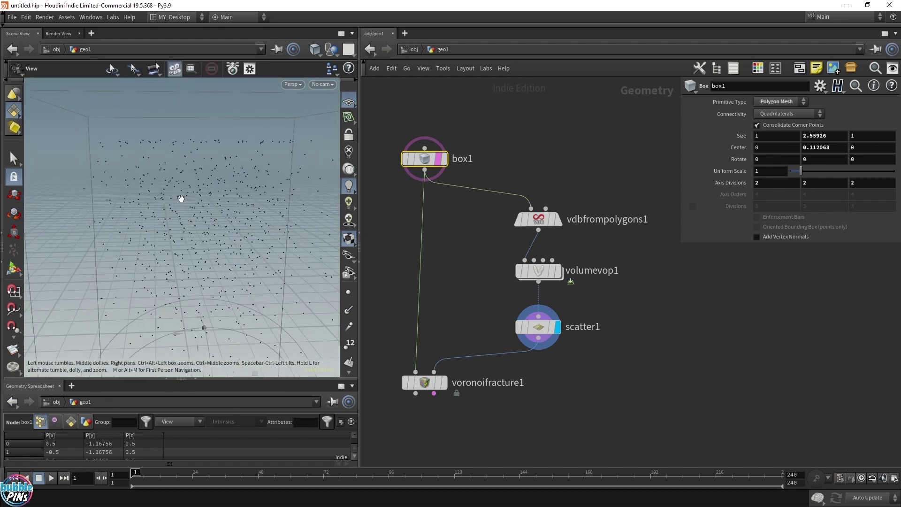
pyautogui.press('Return')
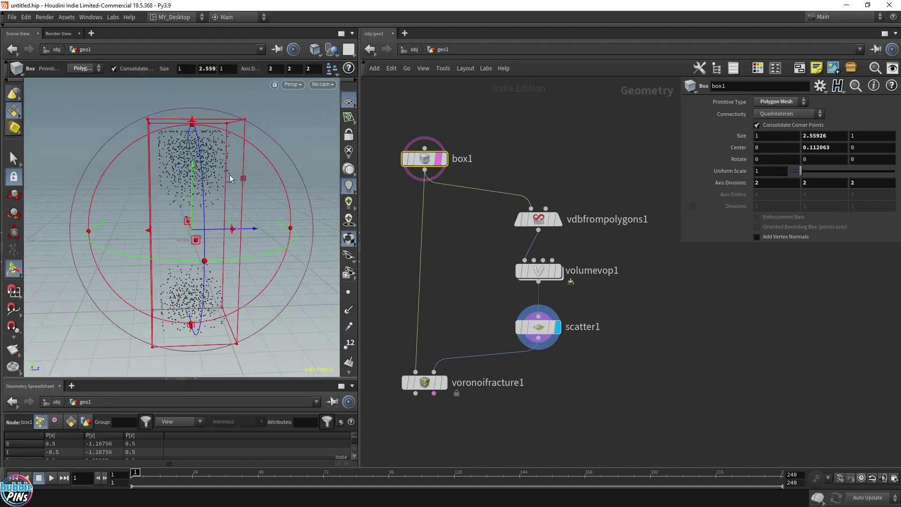
pyautogui.click(443, 383)
pyautogui.click(419, 384)
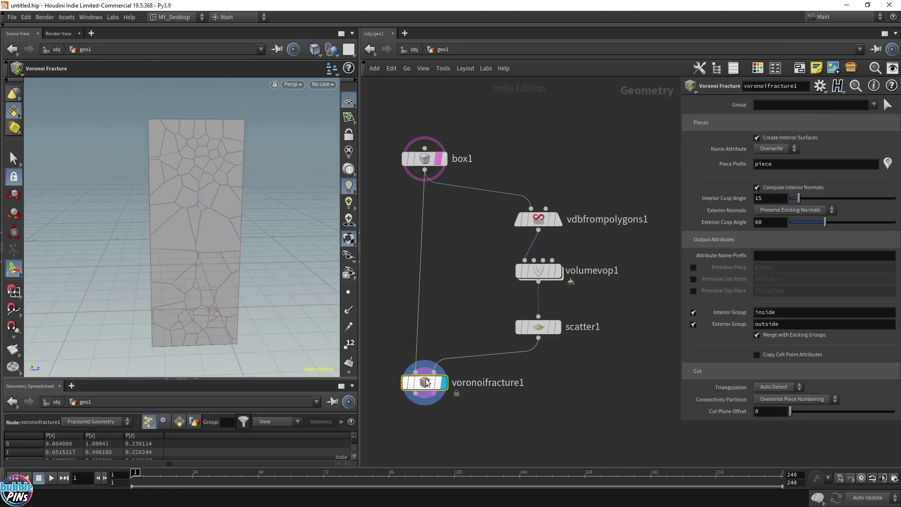
# Add an RBD Exploded View node below voronoifracture1, connect both of its outputs to it, and display the exploded pieces.
pyautogui.scroll(-2, 613, 350)
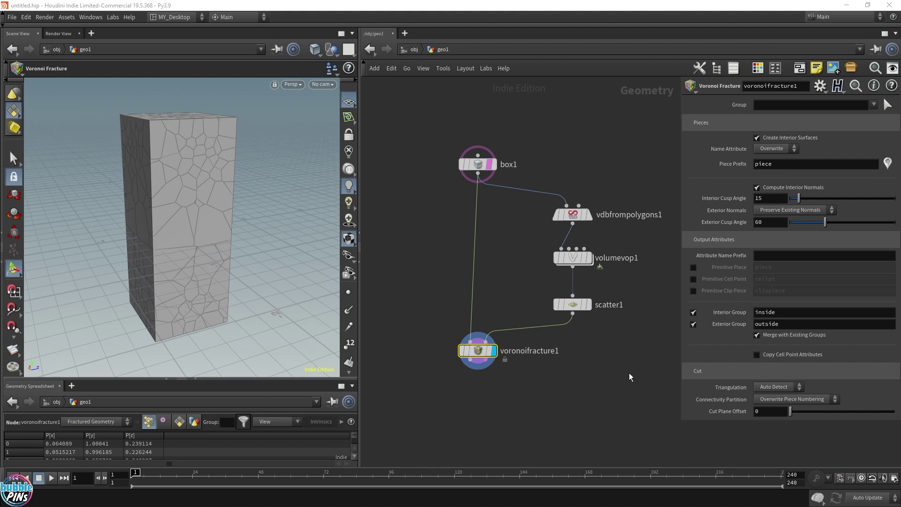
pyautogui.moveTo(529, 418); pyautogui.dragTo(531, 378, button='middle')
pyautogui.press('Tab')
pyautogui.write('rbdex')
pyautogui.press('Return')
pyautogui.click(480, 366)
pyautogui.moveTo(472, 320); pyautogui.dragTo(469, 355)
pyautogui.moveTo(487, 320); pyautogui.dragTo(484, 356)
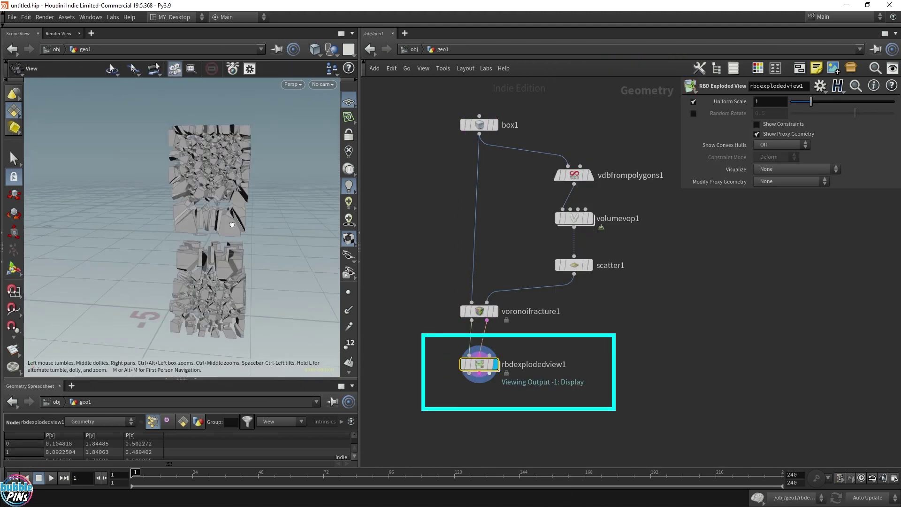
pyautogui.keyDown('alt'); pyautogui.moveTo(231, 223); pyautogui.dragTo(308, 221); pyautogui.keyUp('alt')
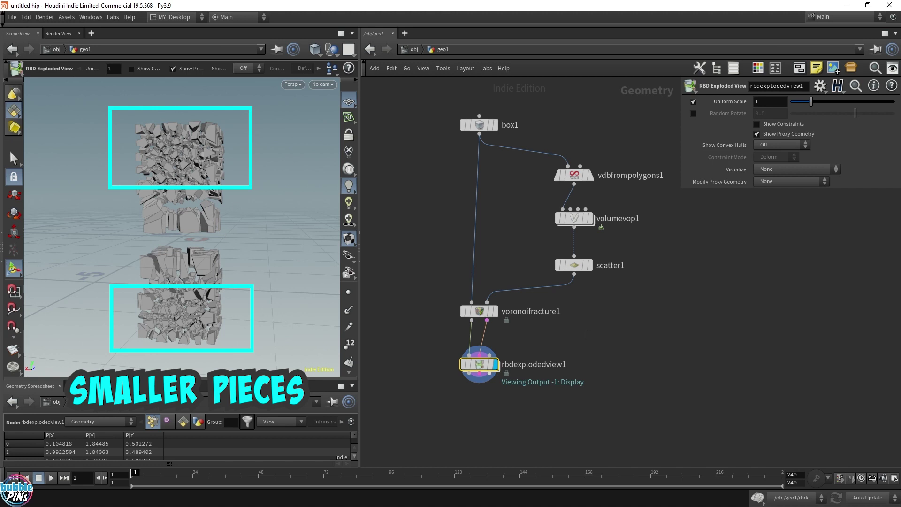
pyautogui.press('c')
pyautogui.press('c')
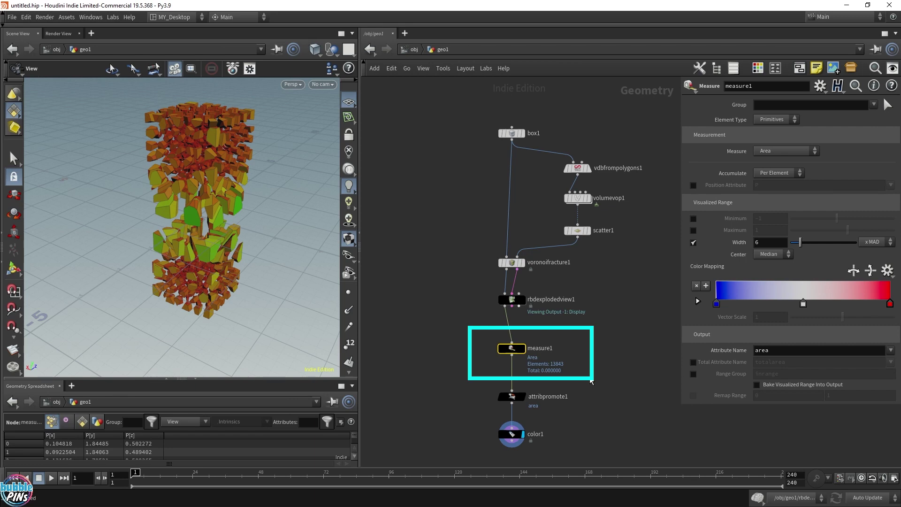
# Examine measure1's primitive values sorted by area, and how attribpromote1 promotes the maximum area to a detail attribute named maxArea.
pyautogui.click(513, 349)
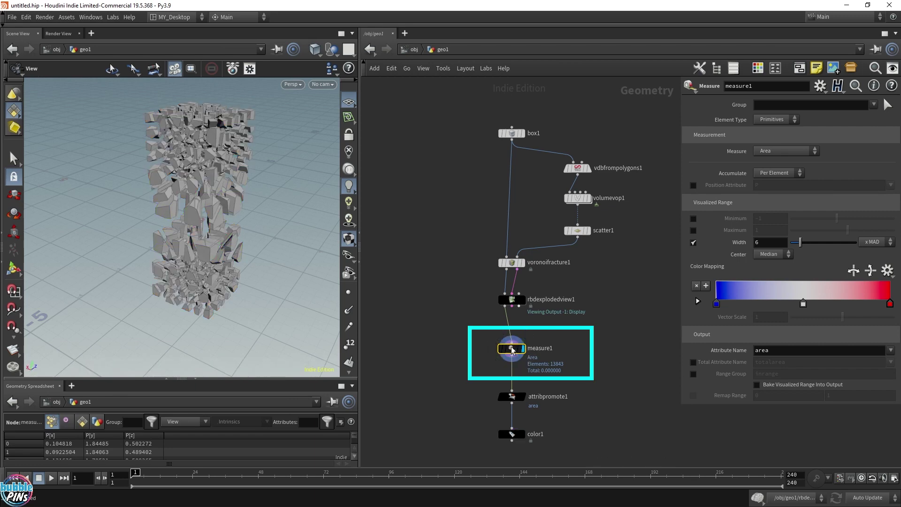
pyautogui.click(82, 422)
pyautogui.click(64, 435)
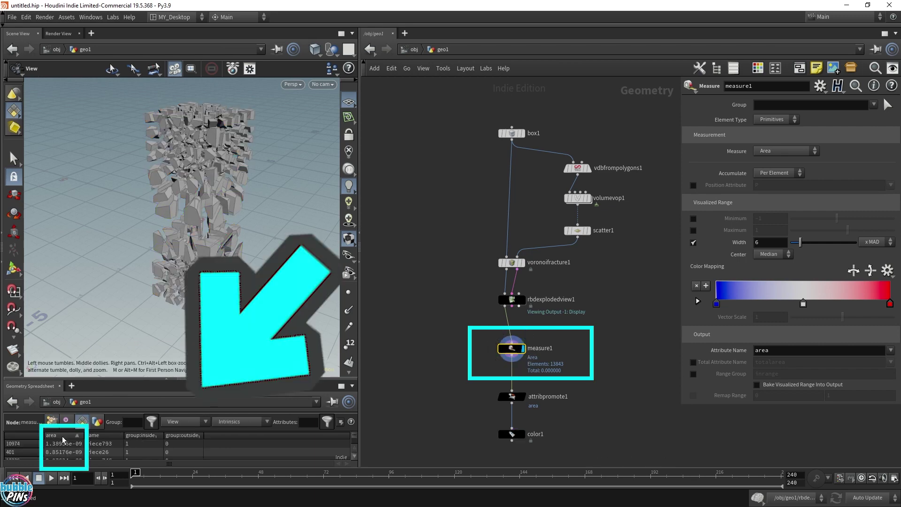
pyautogui.click(517, 402)
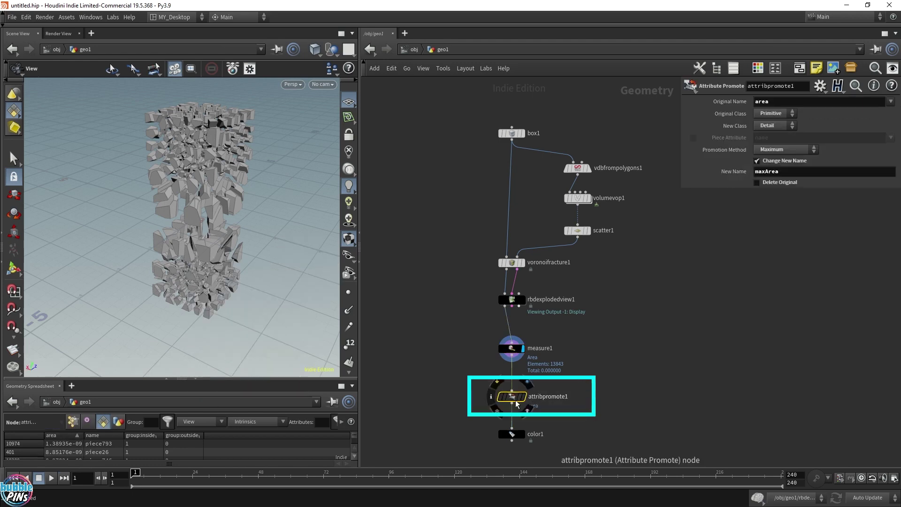
pyautogui.click(522, 396)
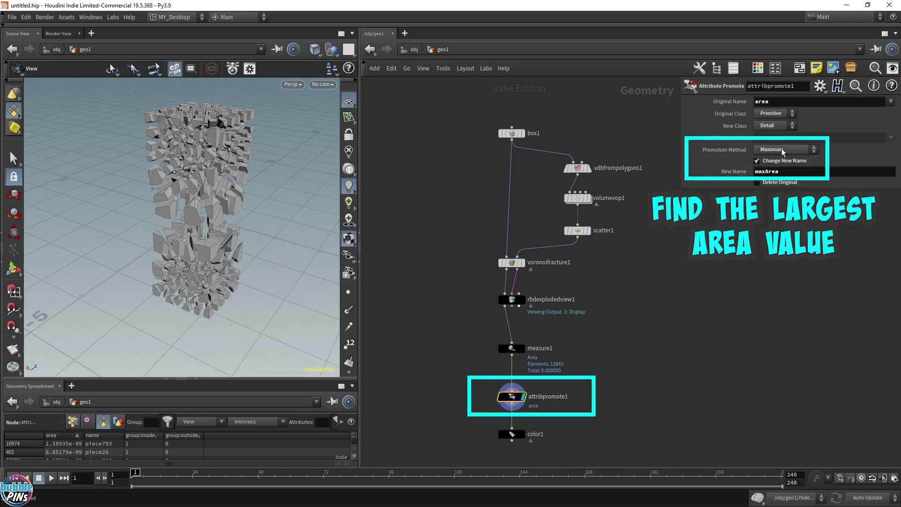
# Display color1, examine the maxArea detail expression driving its ramp range, and inspect the area-coloured pieces from several angles.
pyautogui.click(514, 434)
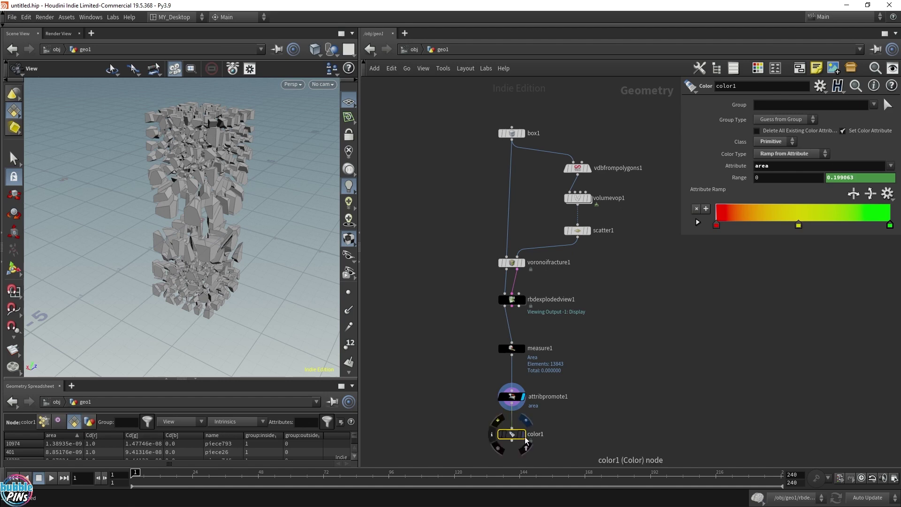
pyautogui.click(522, 434)
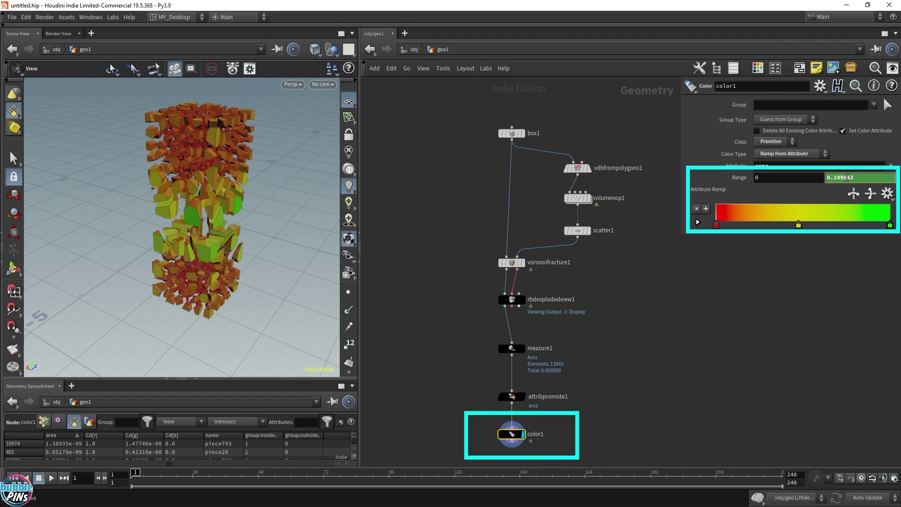
pyautogui.click(738, 181)
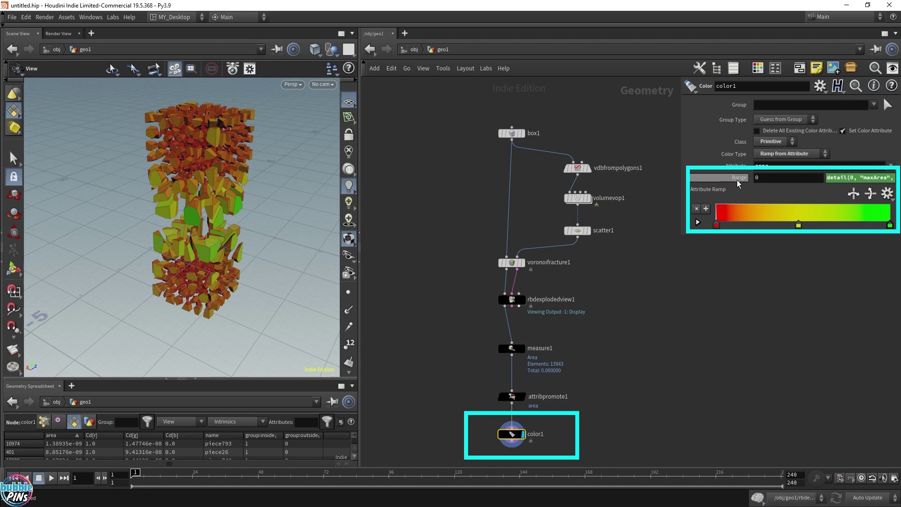
pyautogui.click(741, 180)
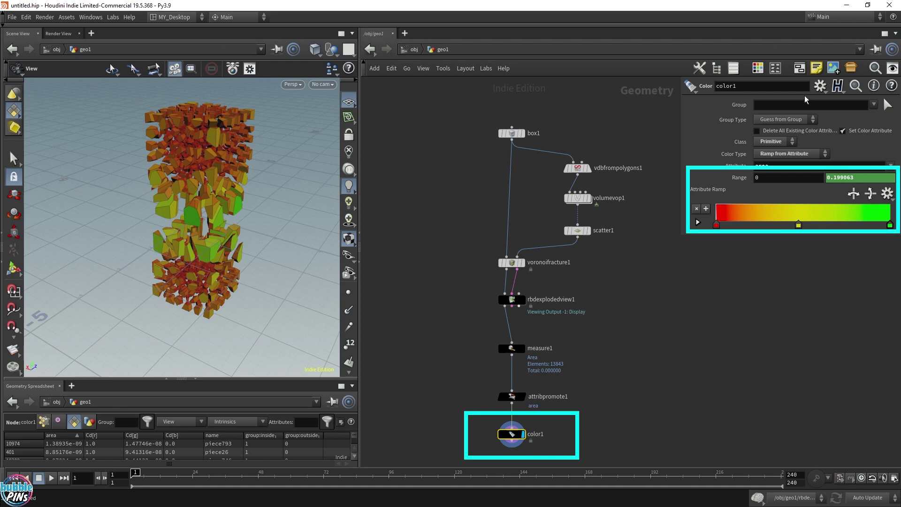
pyautogui.moveTo(242, 118); pyautogui.dragTo(302, 194)
pyautogui.moveTo(308, 244); pyautogui.dragTo(208, 222)
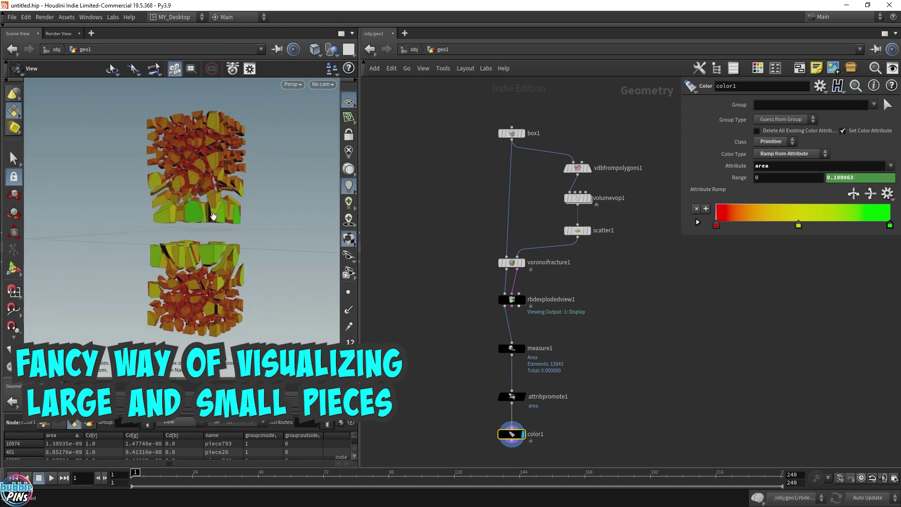